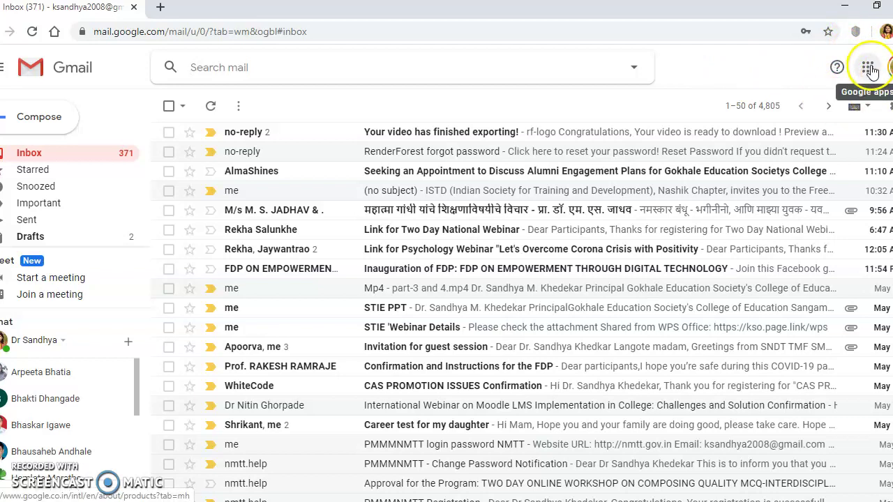
Switch from Gmail to Google Classroom through the list of Google apps
click(870, 68)
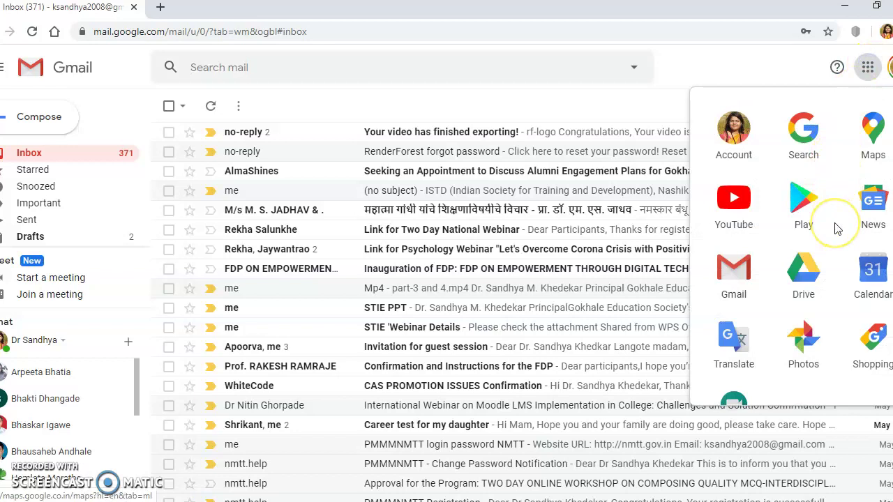
scroll(838, 230, down, 2)
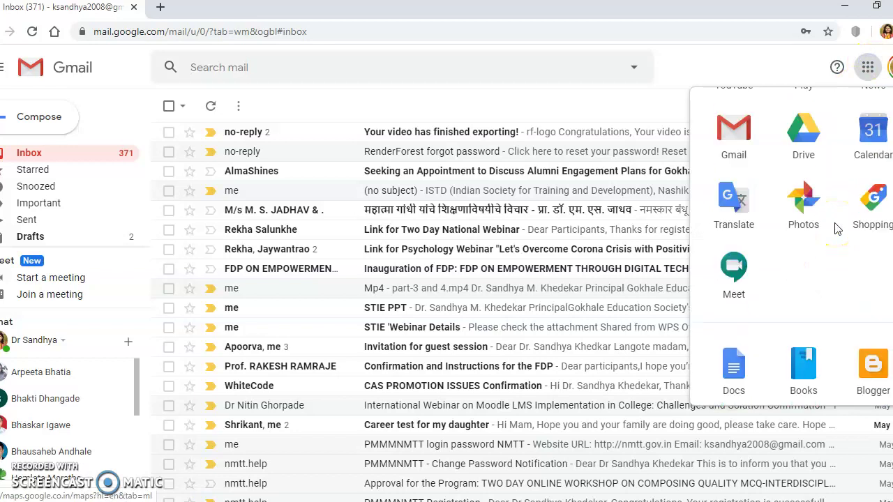
scroll(837, 230, down, 2)
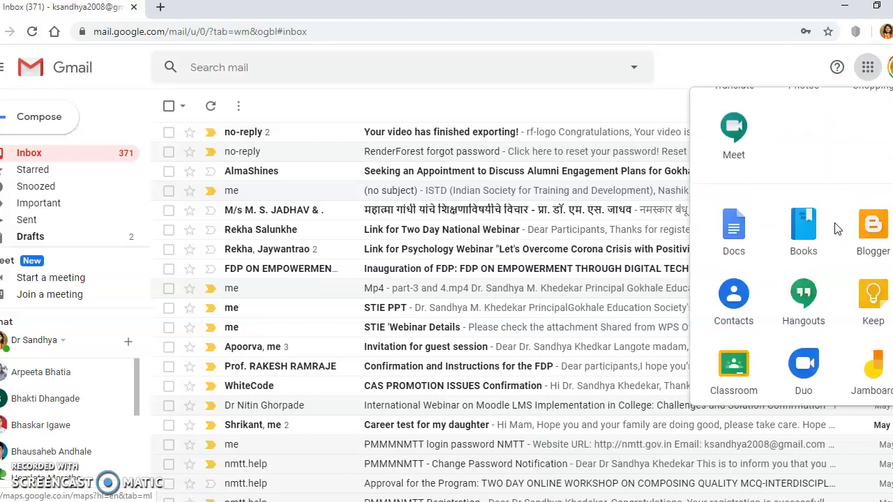
scroll(837, 230, down, 2)
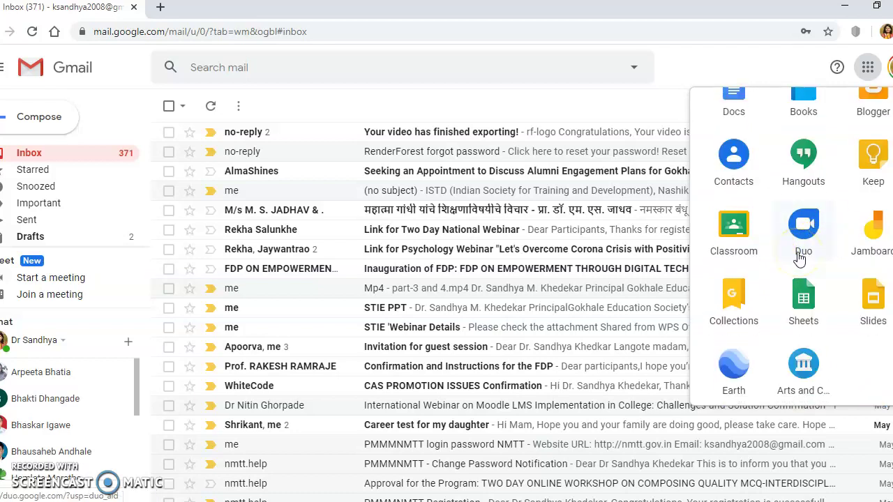
click(735, 235)
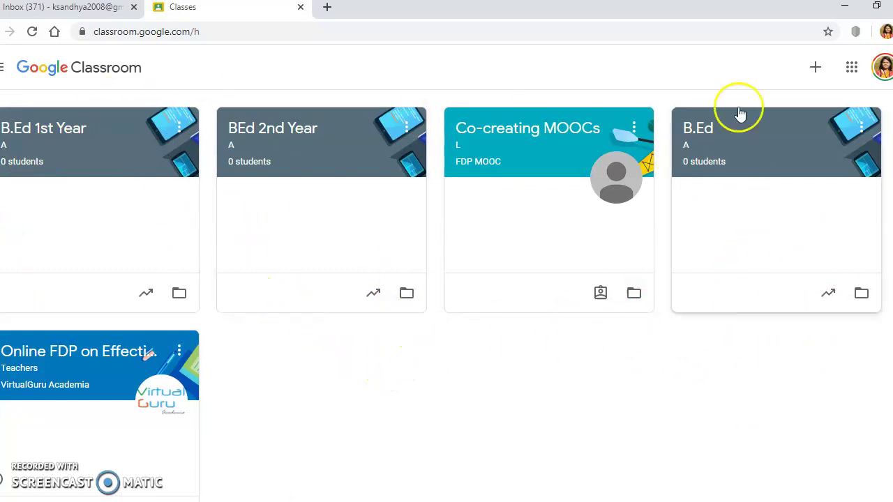
Start creating a new class and accept the notice about not using Classroom at a school with students
click(816, 72)
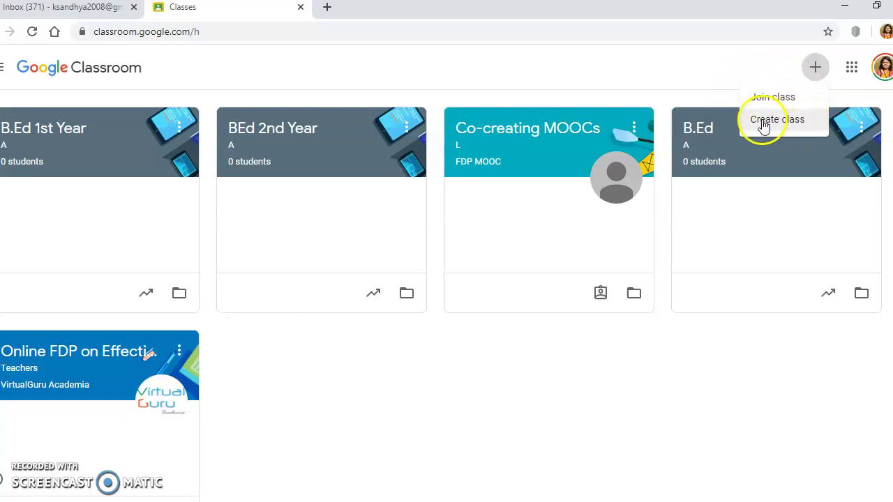
click(791, 120)
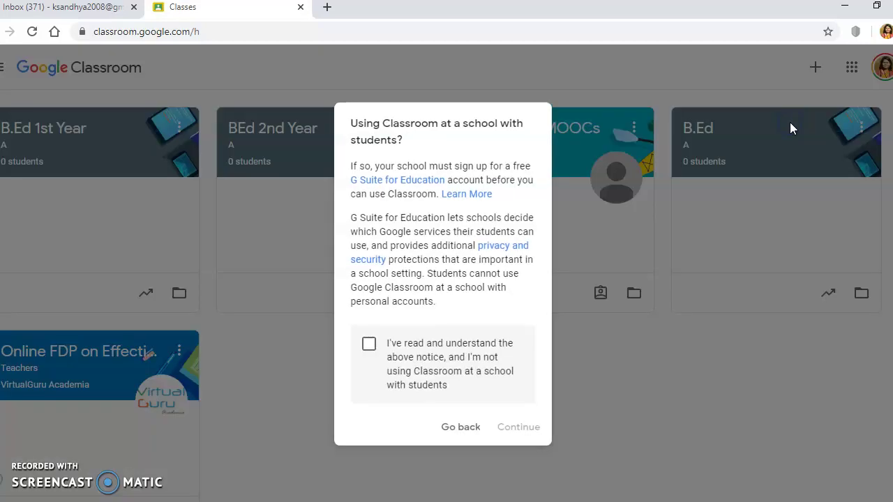
click(368, 347)
click(515, 431)
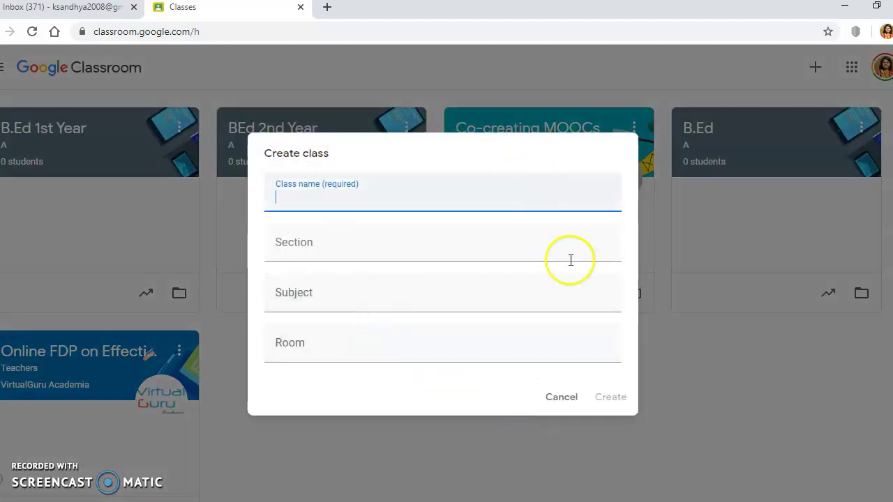
Create the class with name B.Ed ICT, section A and subject ICT in Education
click(278, 200)
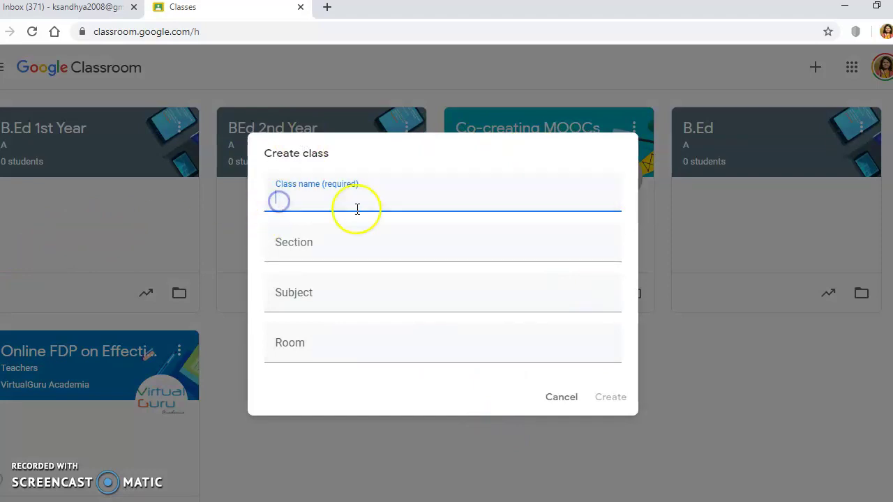
click(310, 204)
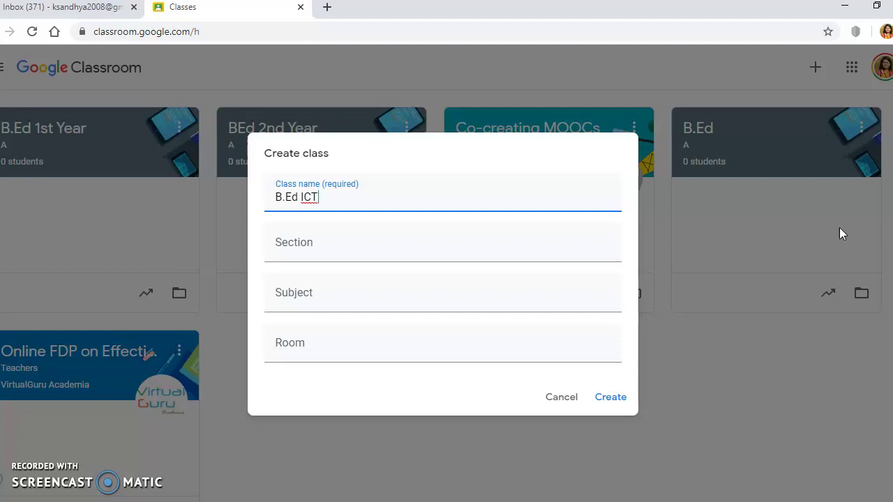
click(314, 252)
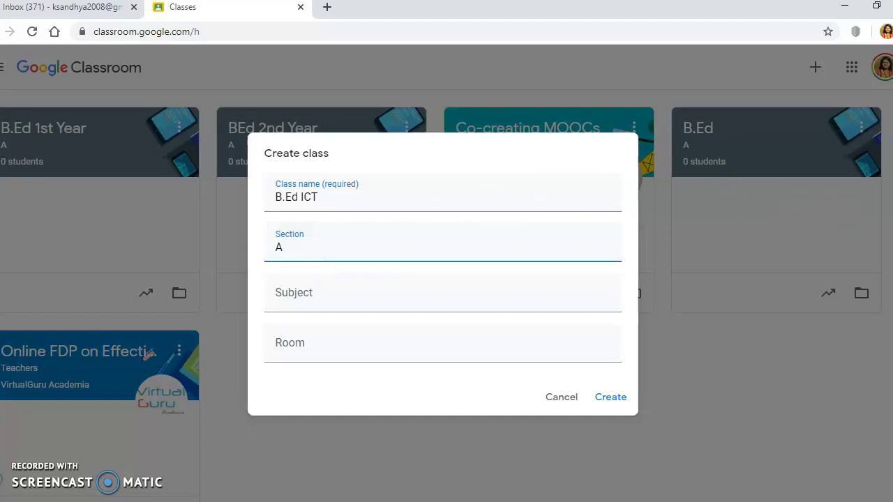
click(412, 298)
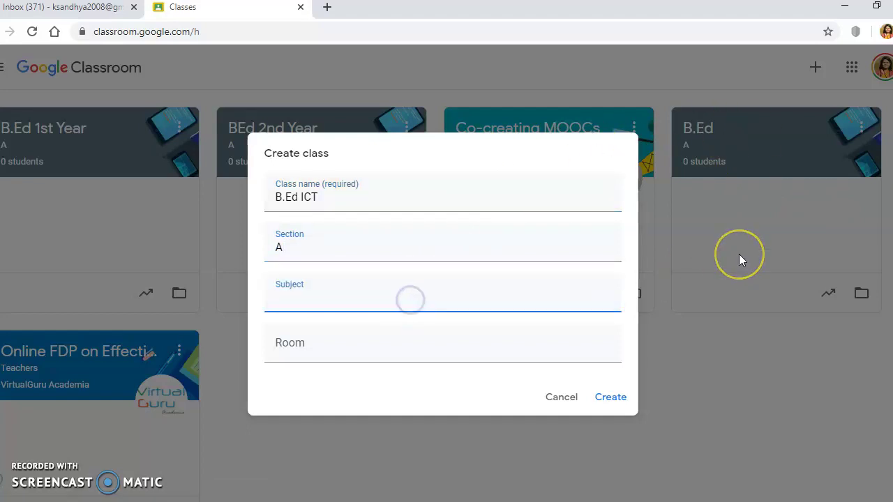
text(ICT)
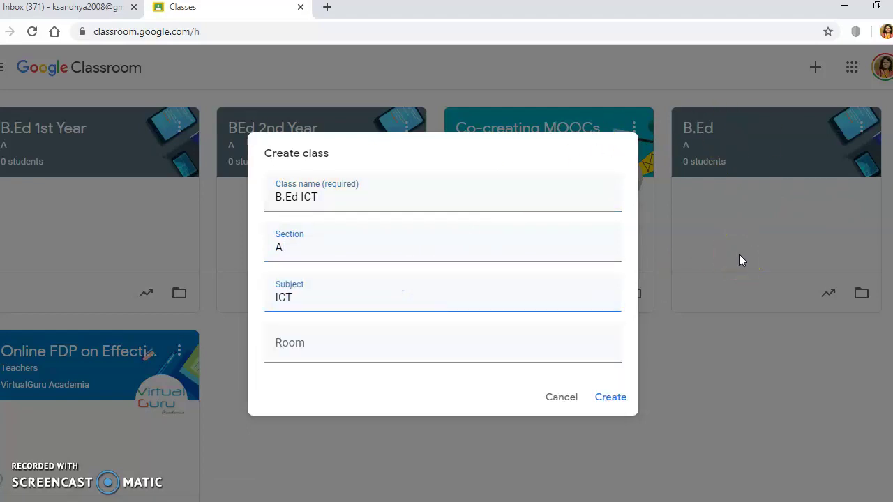
text( in Education)
click(611, 396)
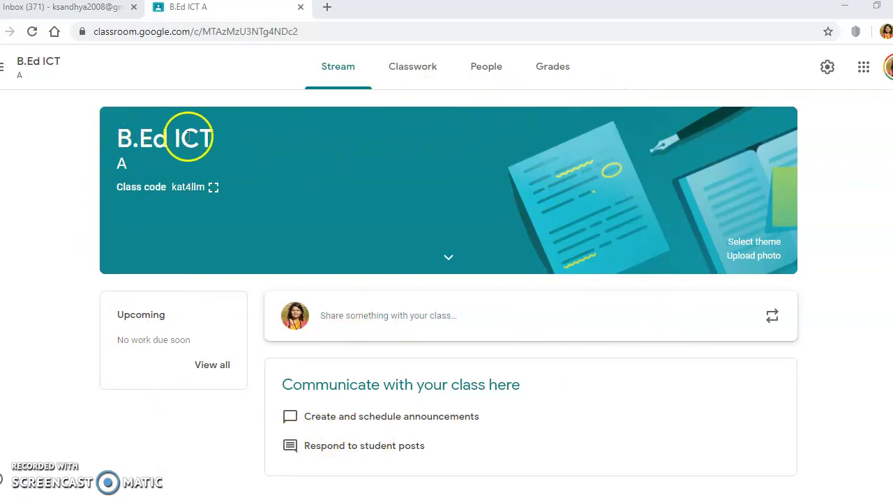
Display the class code of B.Ed ICT enlarged, highlight it, and close the enlarged view
click(214, 189)
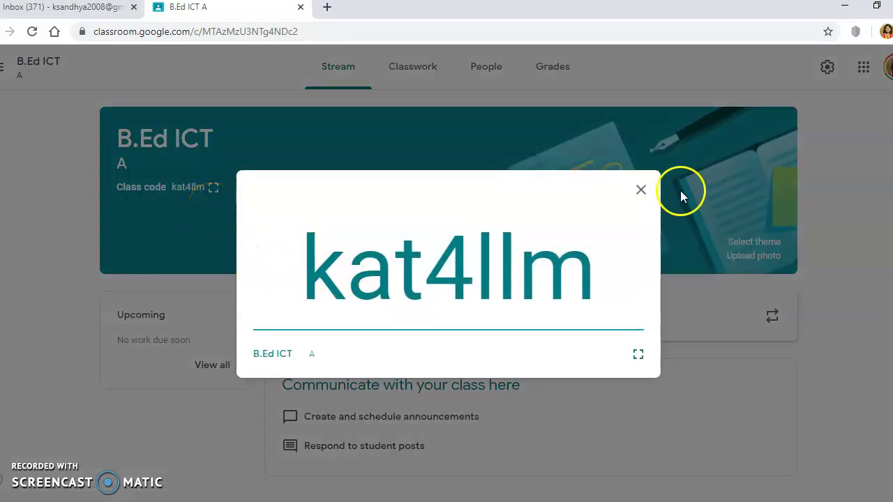
click(642, 192)
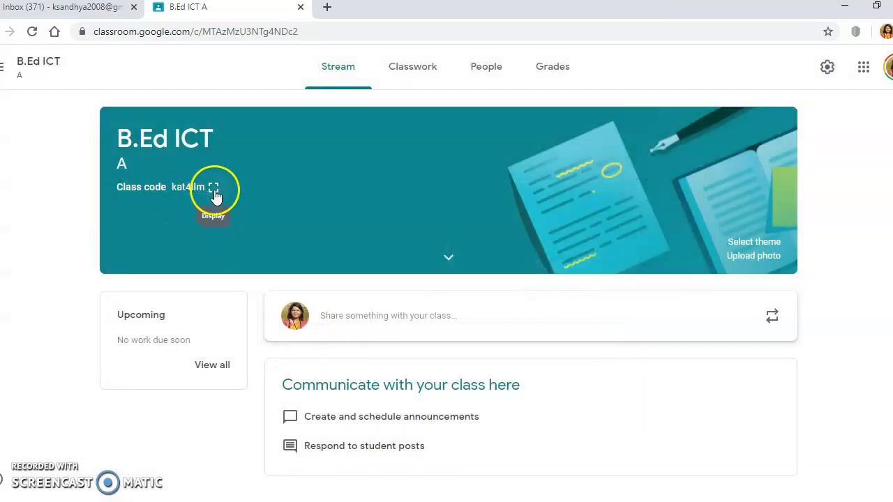
click(213, 188)
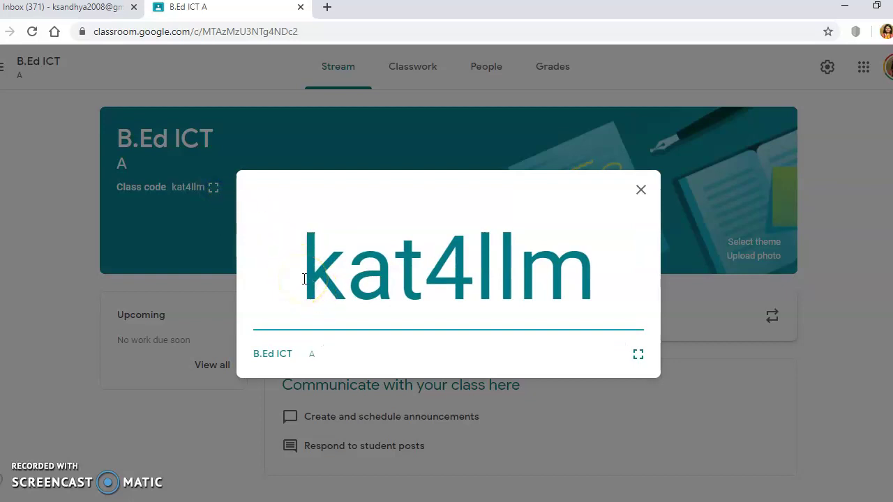
drag(302, 279, 606, 282)
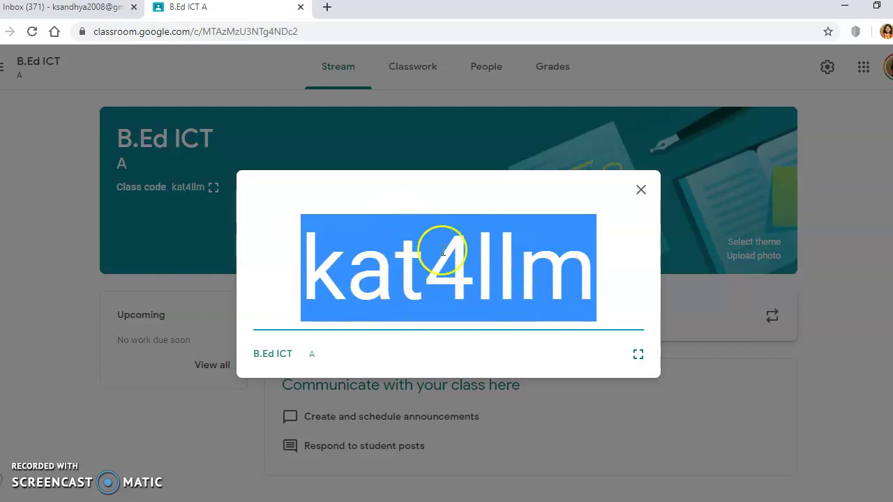
click(640, 189)
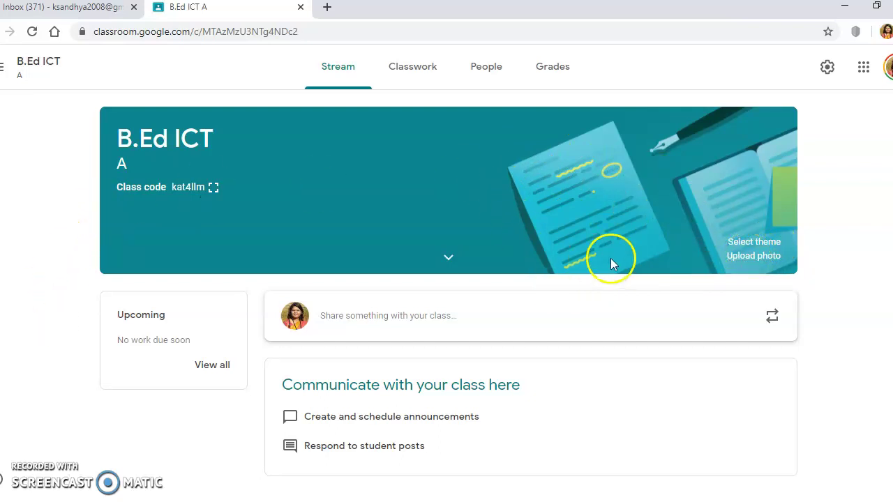
Set the class theme to the General gallery image with the laptop, tablet and phone on a grey background
click(723, 244)
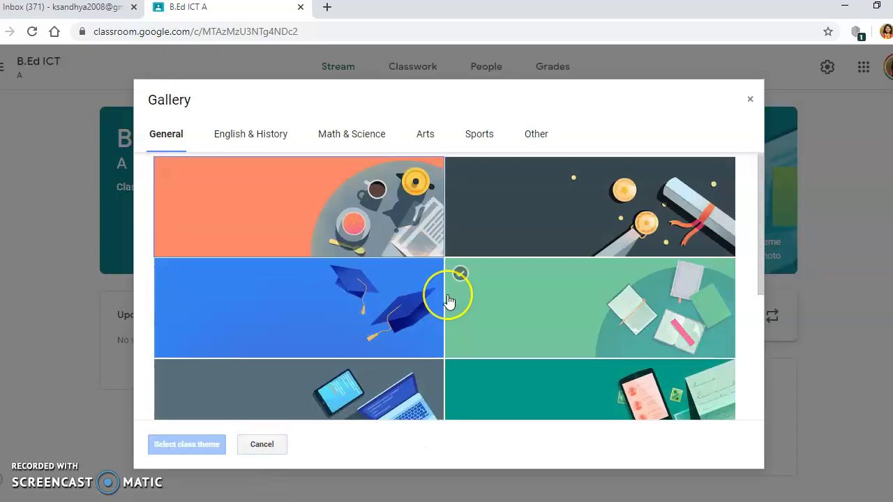
scroll(448, 300, down, 3)
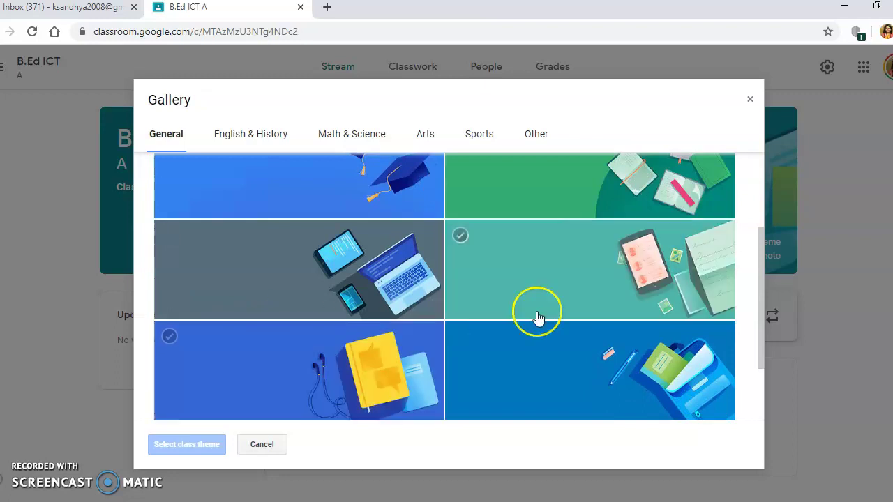
scroll(535, 313, down, 1)
scroll(538, 319, up, 2)
click(515, 314)
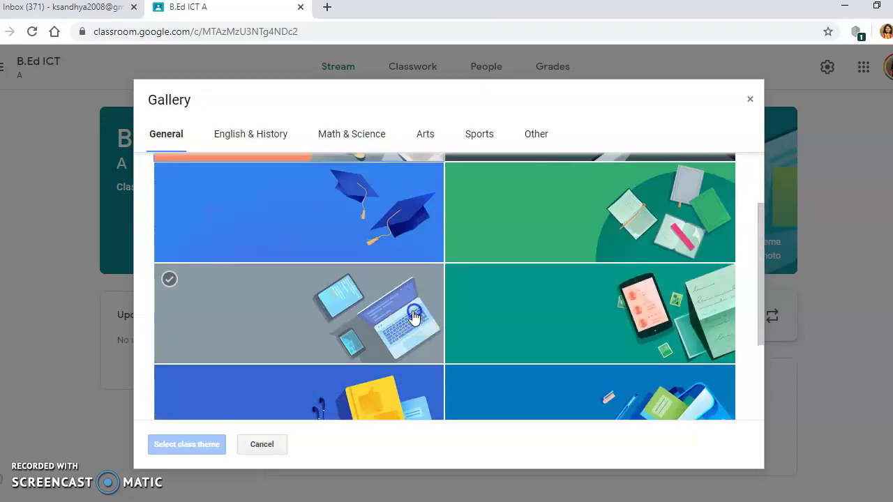
click(411, 315)
click(164, 447)
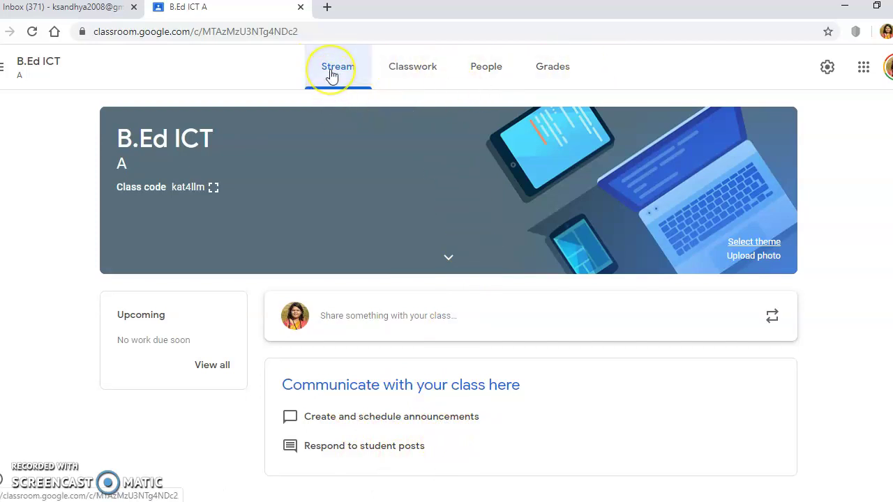
View the class's Grades and People pages, and look at the teacher invitation form without inviting anyone
click(446, 70)
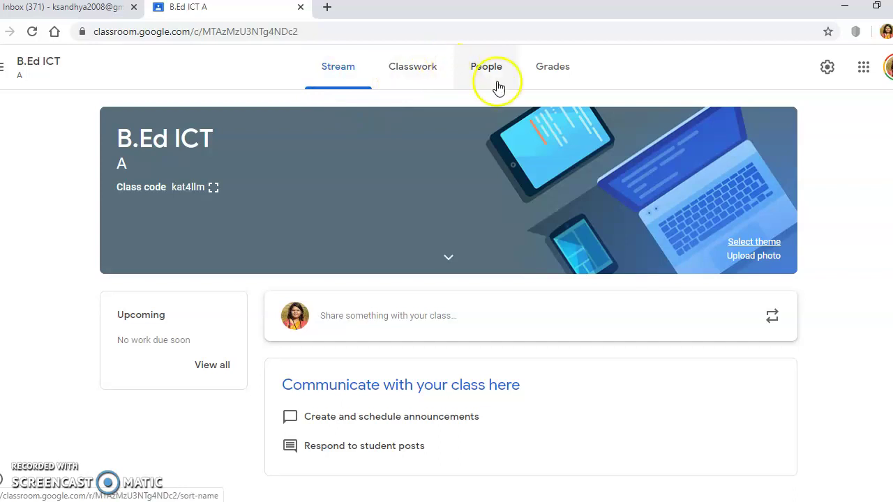
click(541, 83)
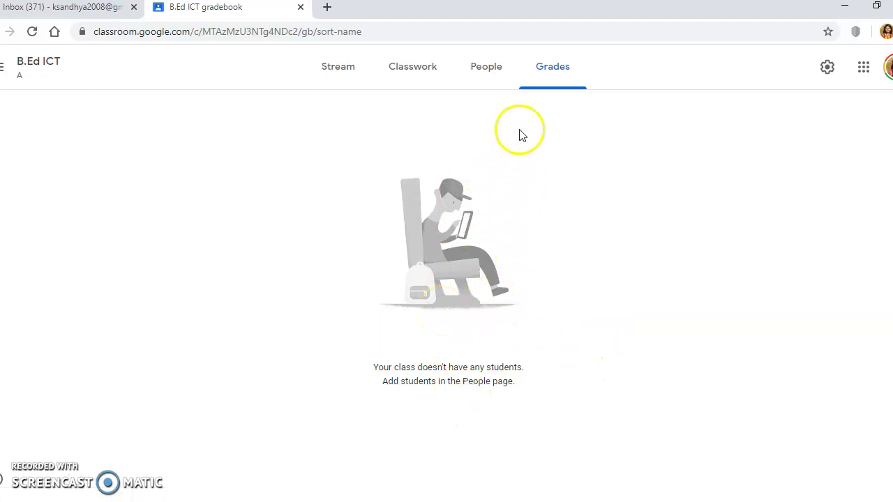
click(487, 70)
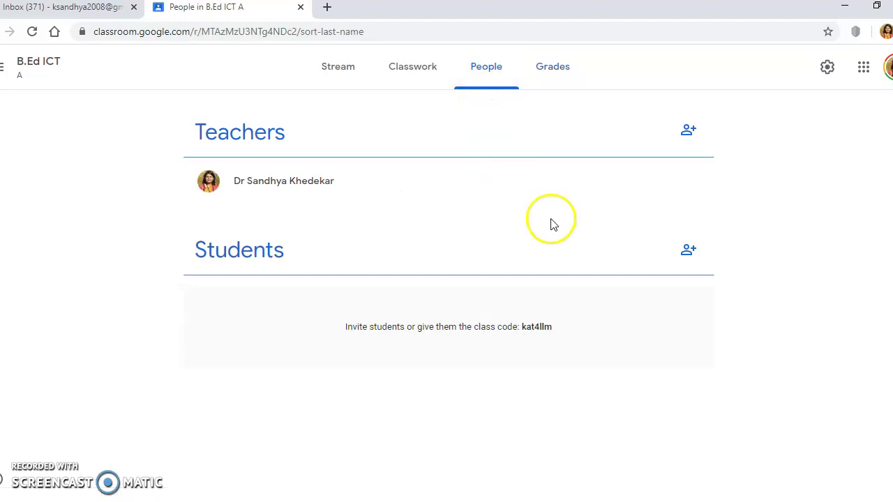
click(689, 131)
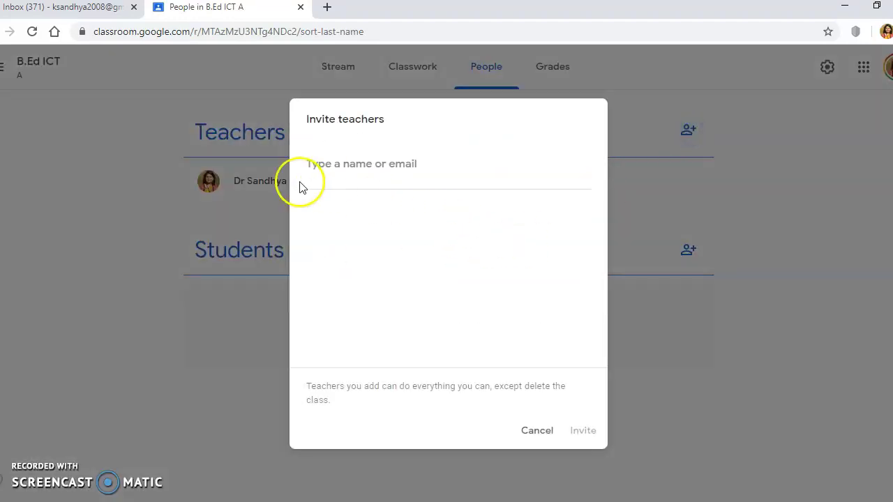
click(531, 435)
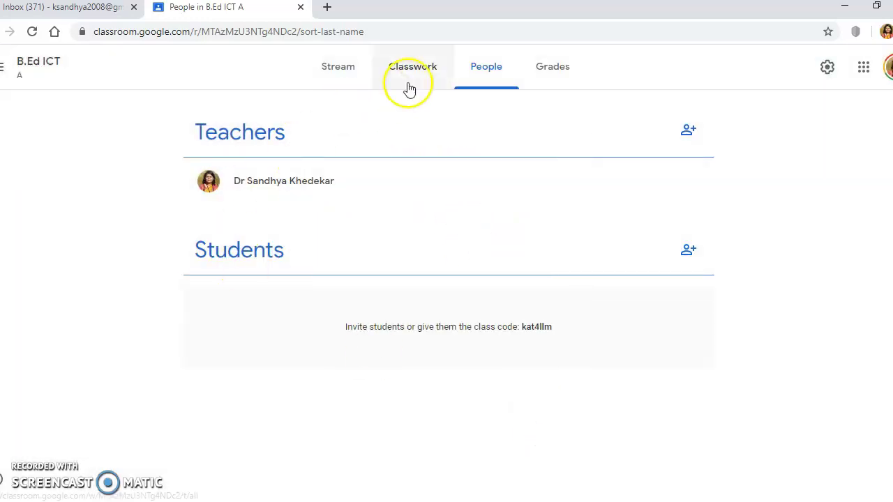
Start a new Material post in the Classwork of B.Ed ICT
click(410, 76)
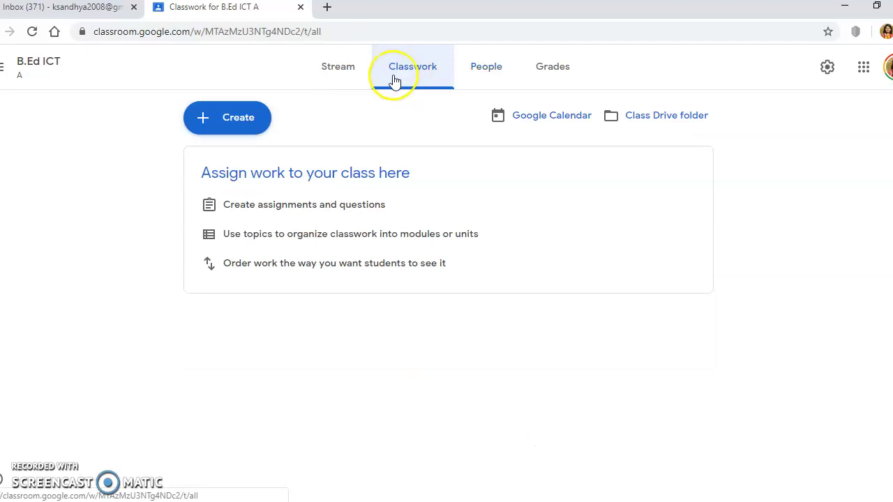
click(237, 124)
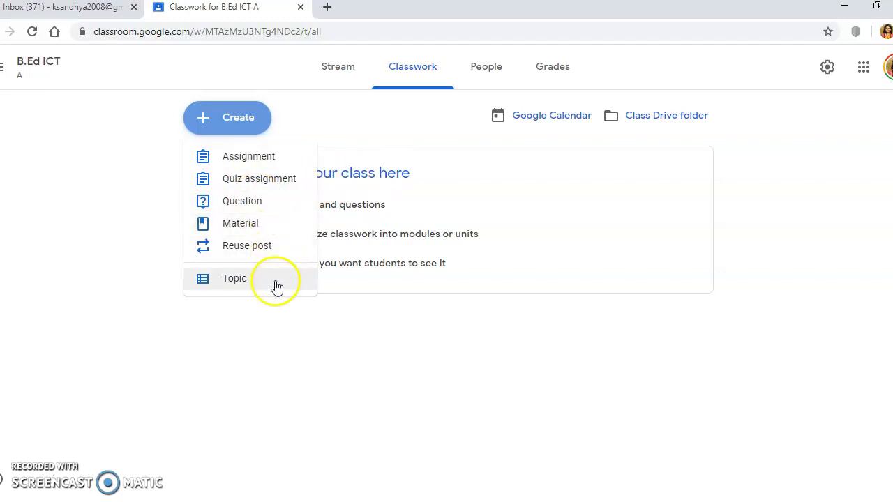
click(232, 222)
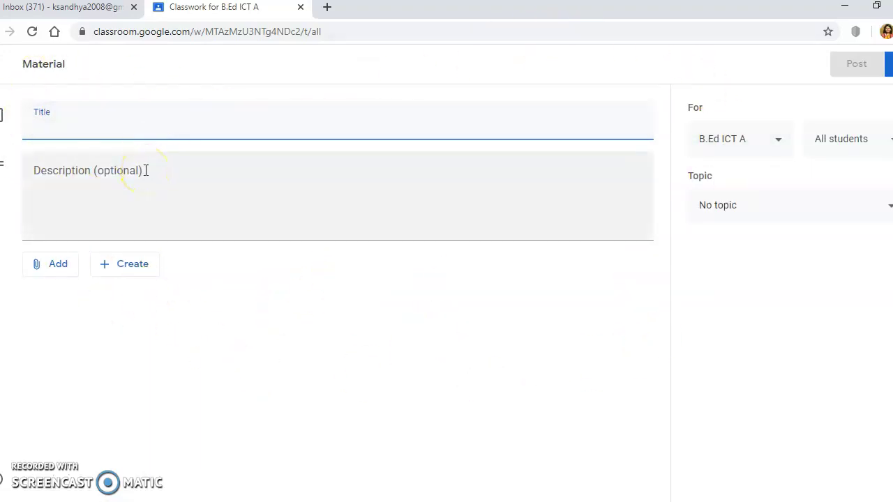
click(52, 190)
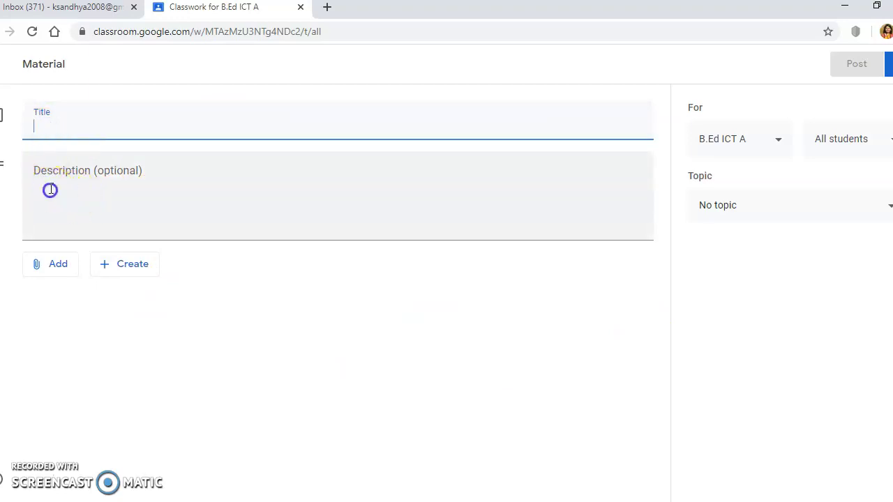
View the sources available for adding an attachment to the material, without attaching anything
click(56, 266)
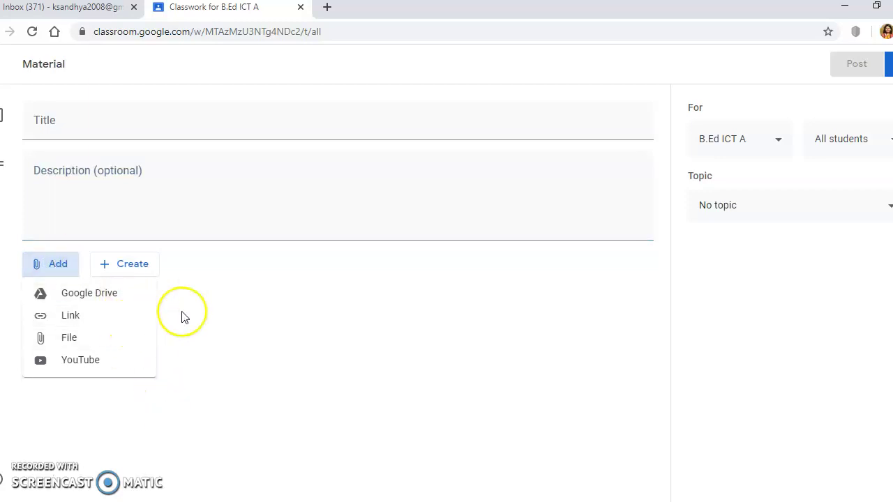
click(114, 300)
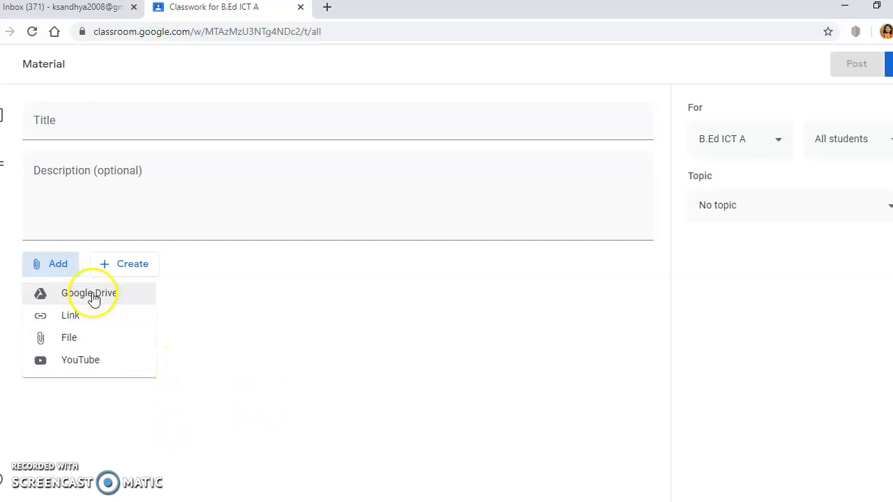
click(257, 307)
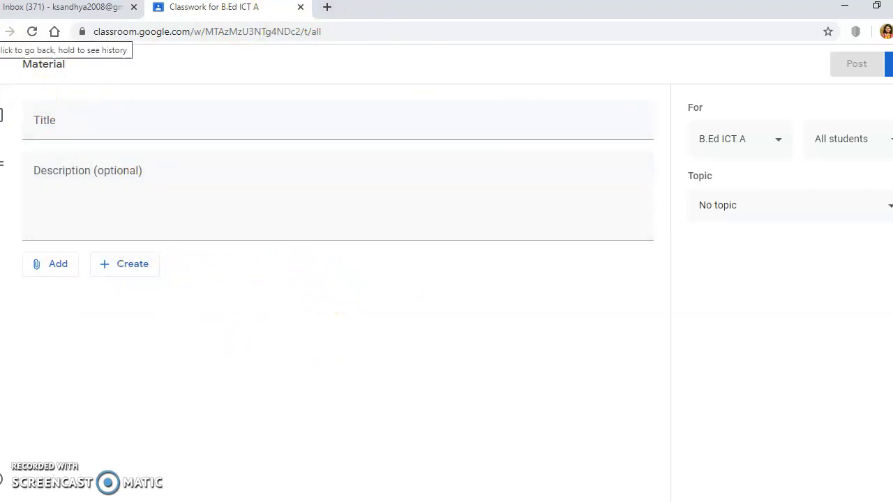
Leave the unposted material and look through the class settings of B.Ed ICT without changing anything
click(10, 32)
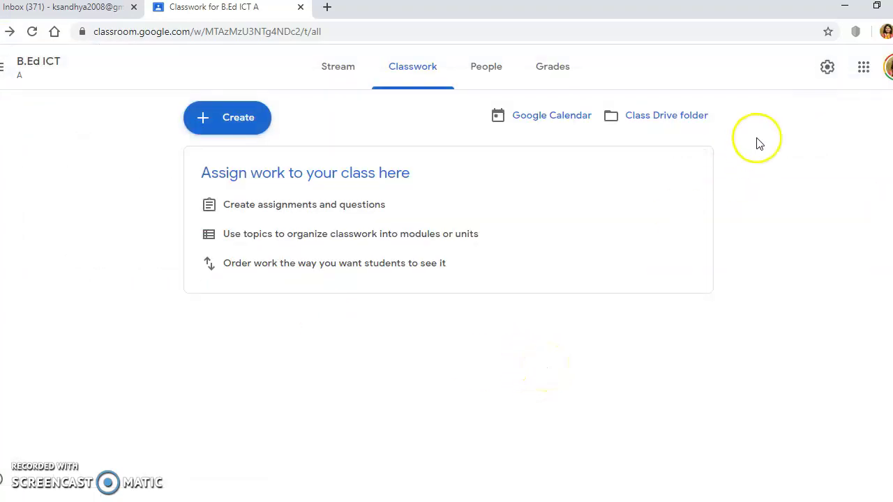
click(829, 68)
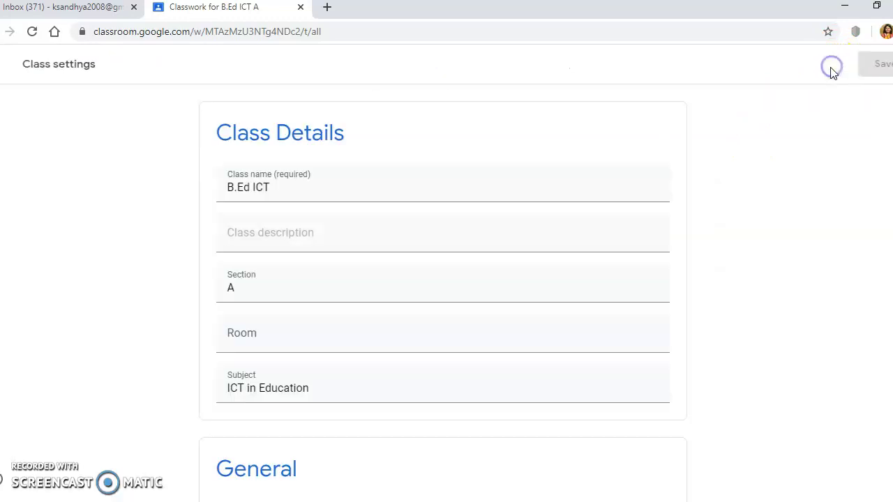
scroll(464, 398, down, 4)
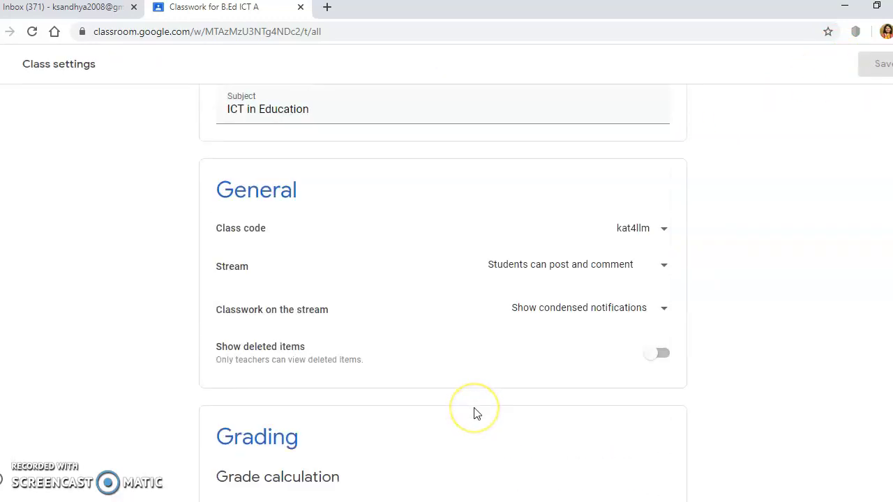
scroll(474, 413, down, 2)
scroll(474, 414, up, 10)
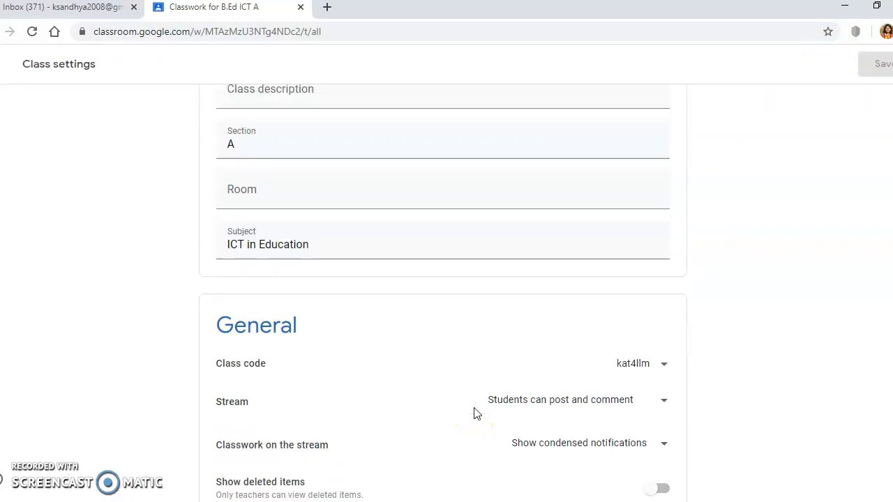
click(13, 65)
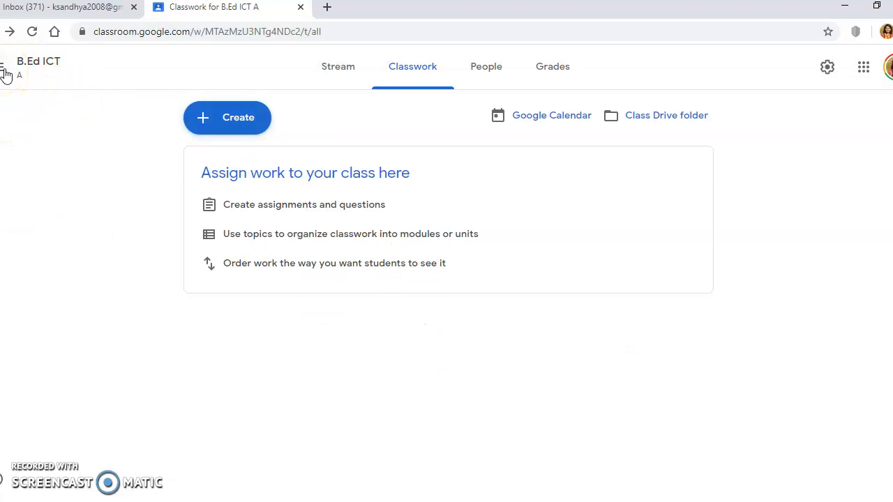
click(109, 106)
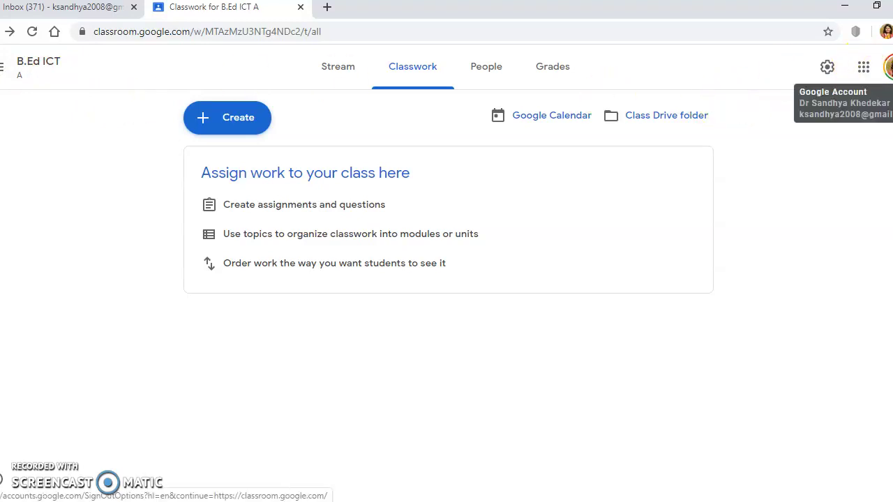
Switch to Gmail, open Google Docs from its list of Google apps, and create a blank document
click(886, 67)
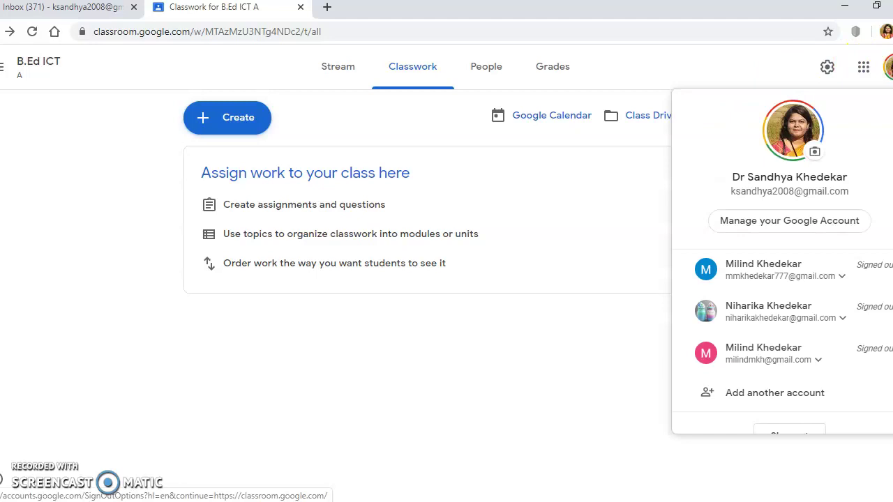
click(89, 8)
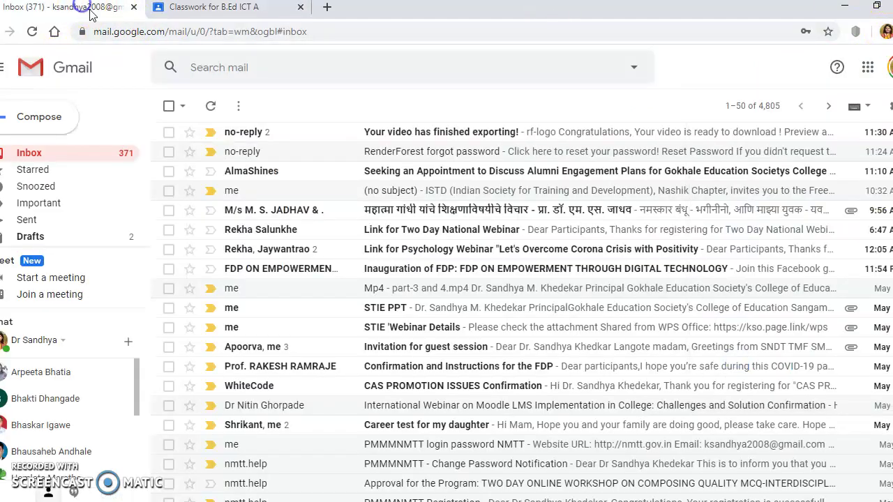
click(887, 67)
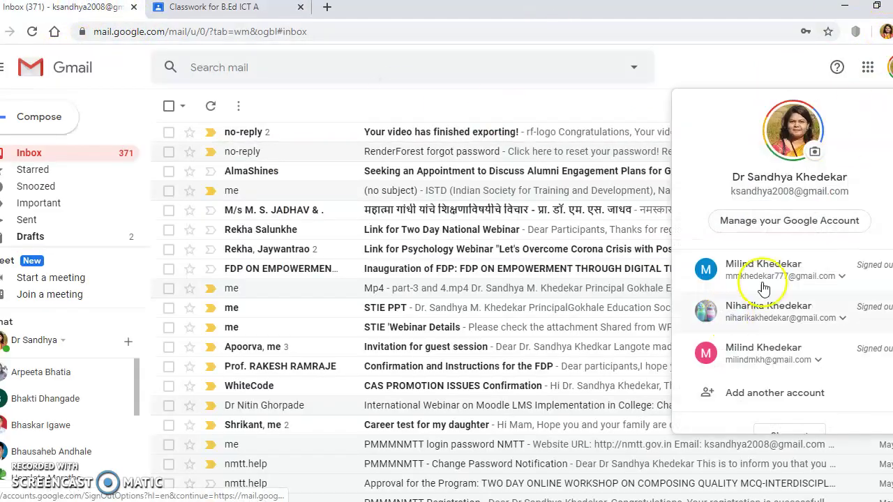
click(868, 67)
scroll(829, 219, down, 4)
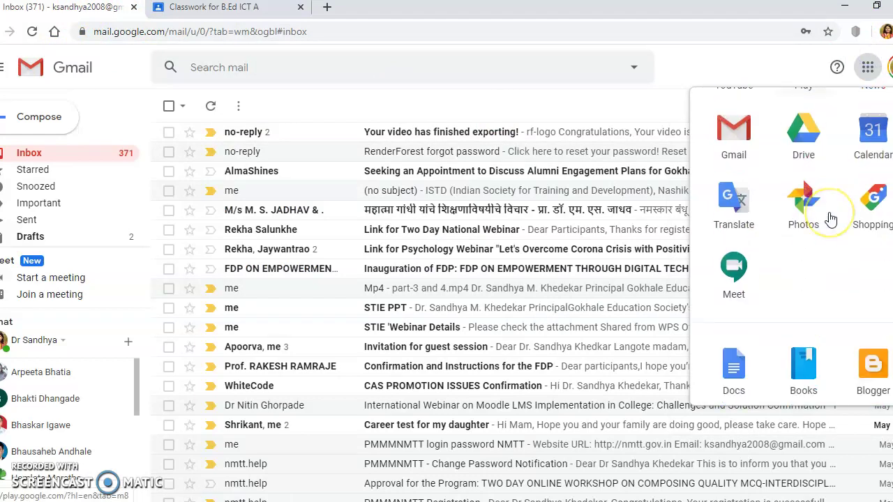
click(739, 230)
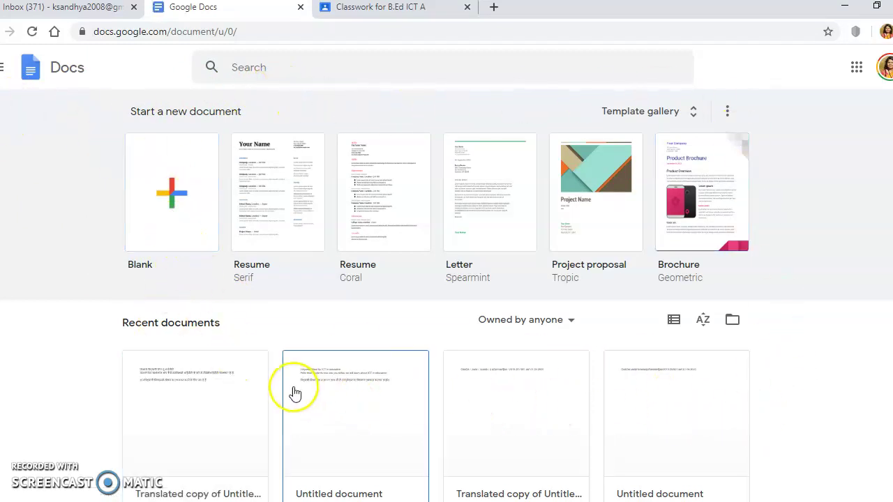
click(171, 195)
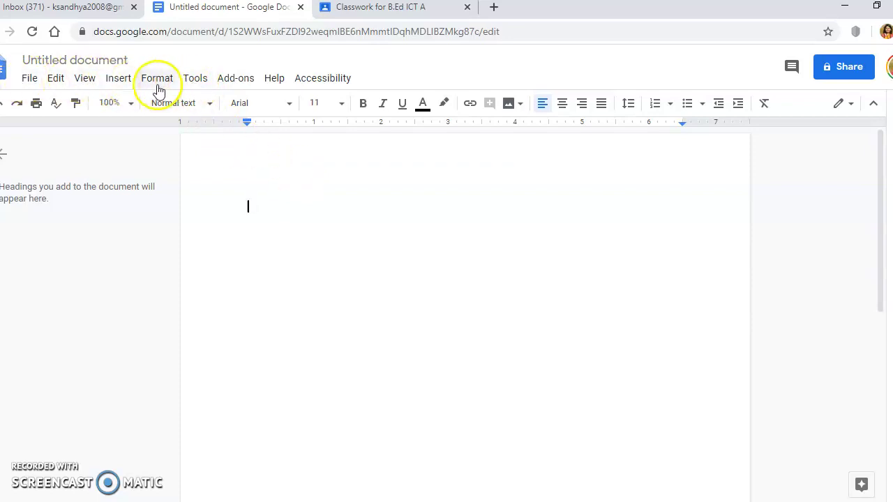
Dictate "Hello friends today we are going to learn about ICT in education" into the document using voice typing in English (US)
click(119, 78)
mouse_move(156, 90)
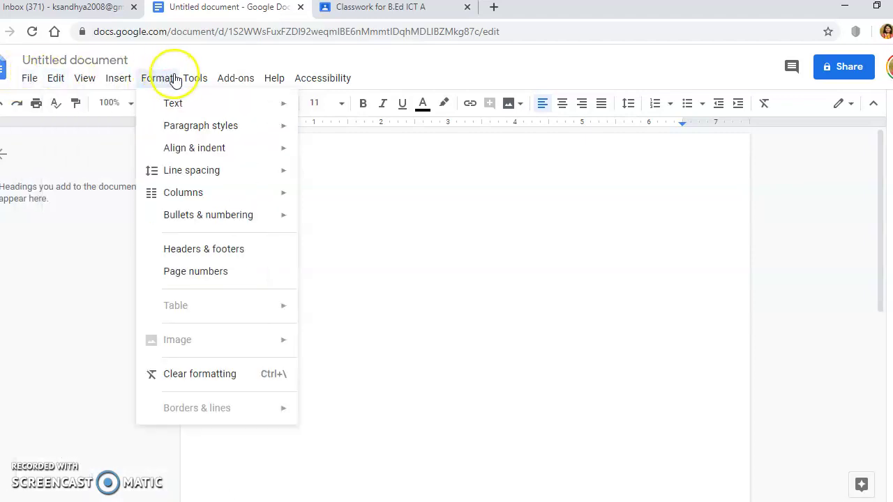
mouse_move(190, 82)
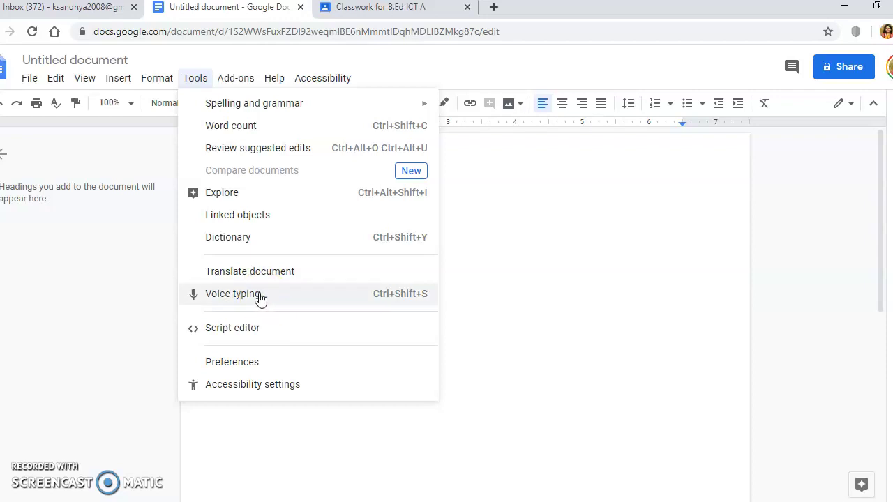
click(259, 296)
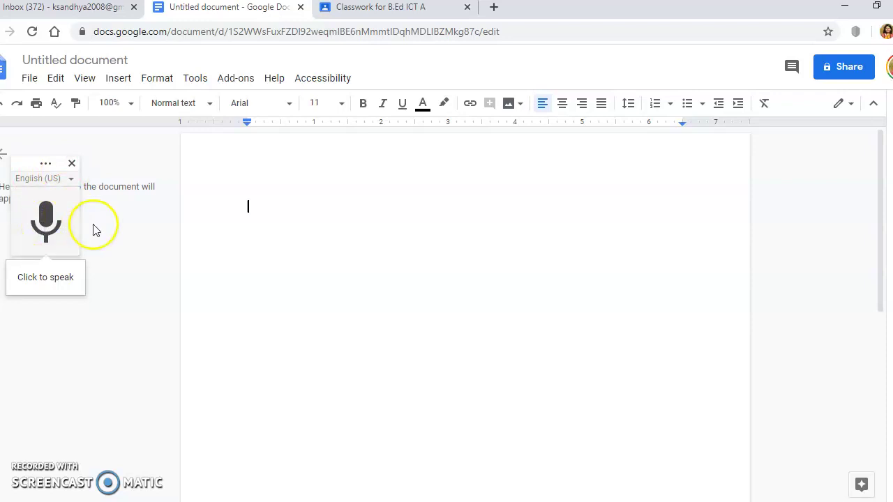
click(44, 223)
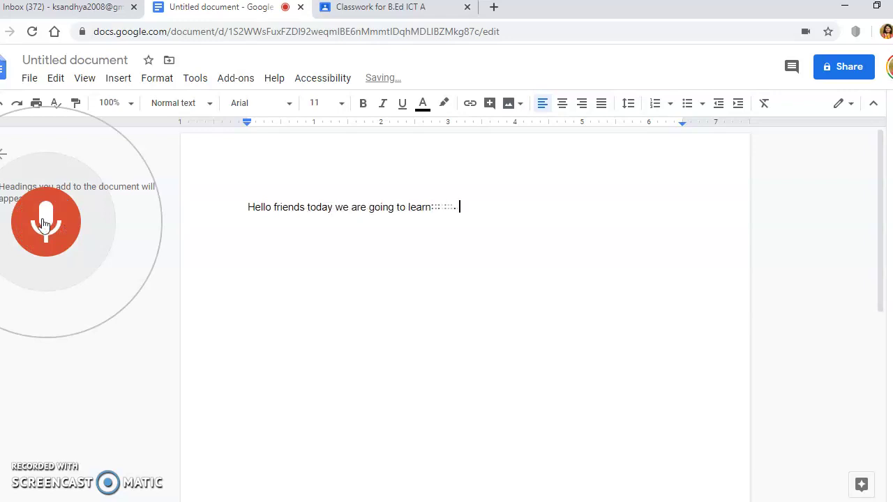
click(44, 224)
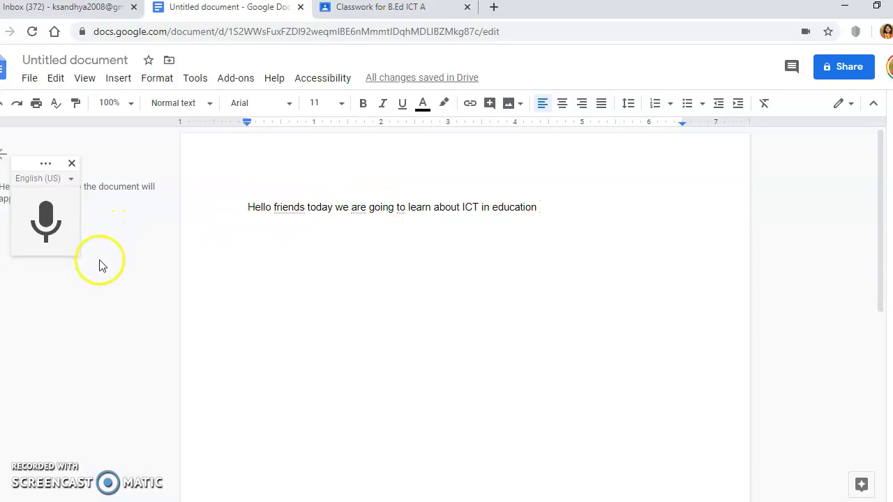
Set the voice typing language to मराठी (Marathi)
click(70, 179)
scroll(104, 279, down, 3)
scroll(106, 279, down, 9)
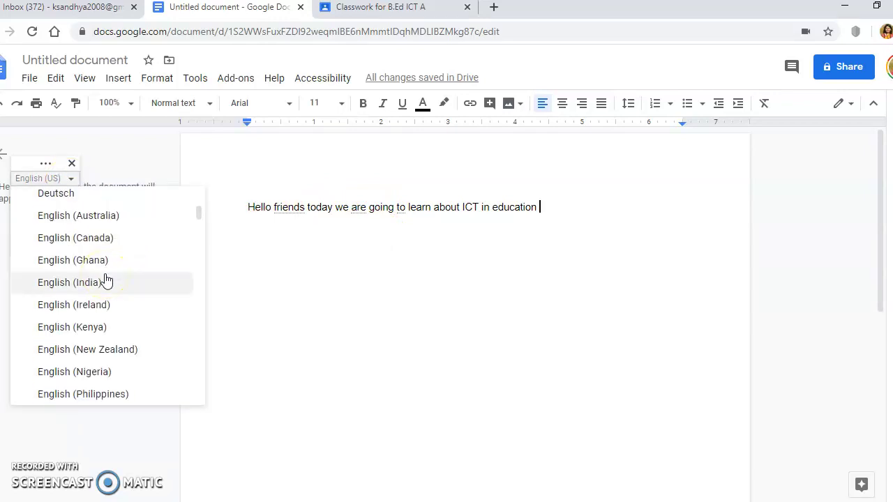
scroll(106, 280, down, 15)
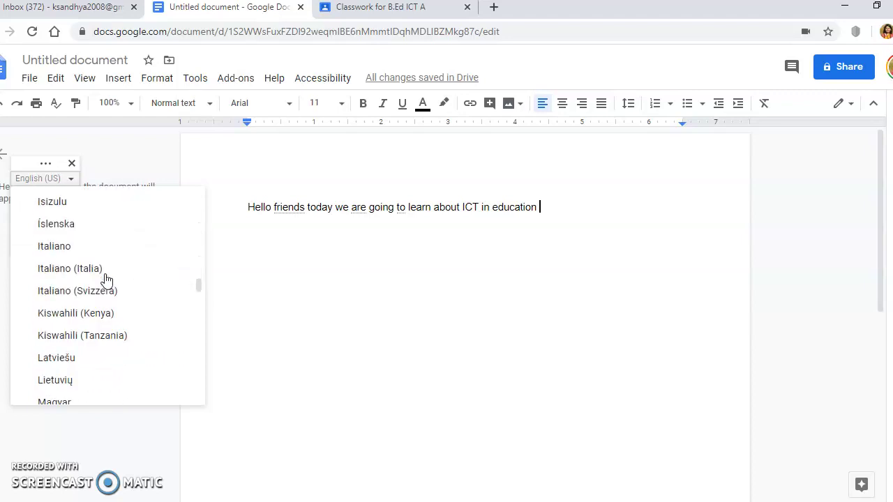
scroll(106, 279, down, 10)
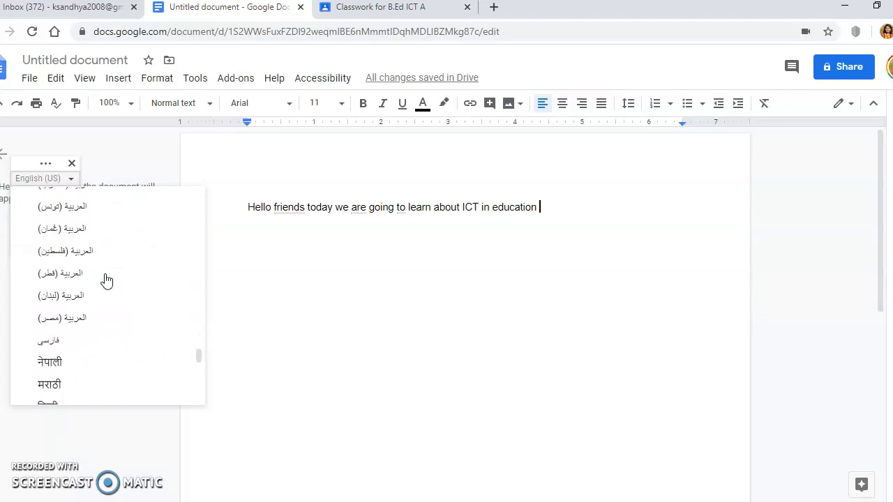
scroll(104, 281, up, 3)
click(103, 281)
click(44, 295)
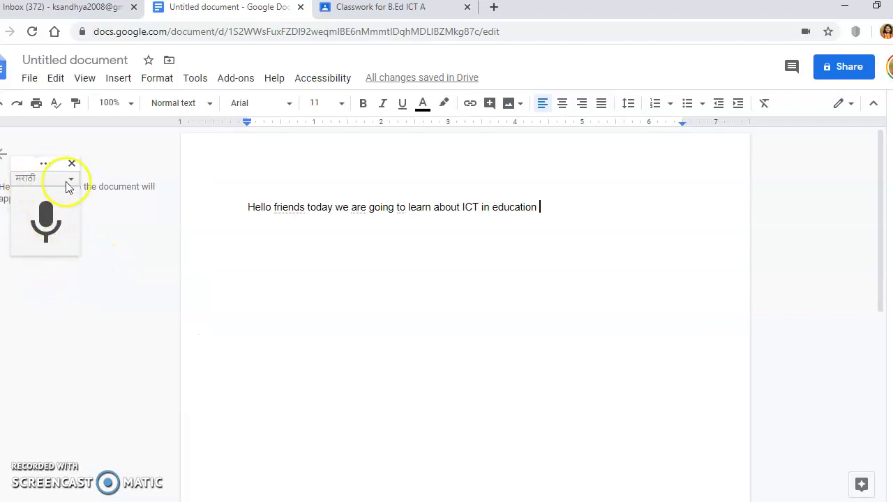
Dictate the Marathi sentence "नमस्कार मित्रांनो आपण आयसीटी या विषयावर अभ्यास करणार आहोत" after the English text, and stop the dictation
click(51, 226)
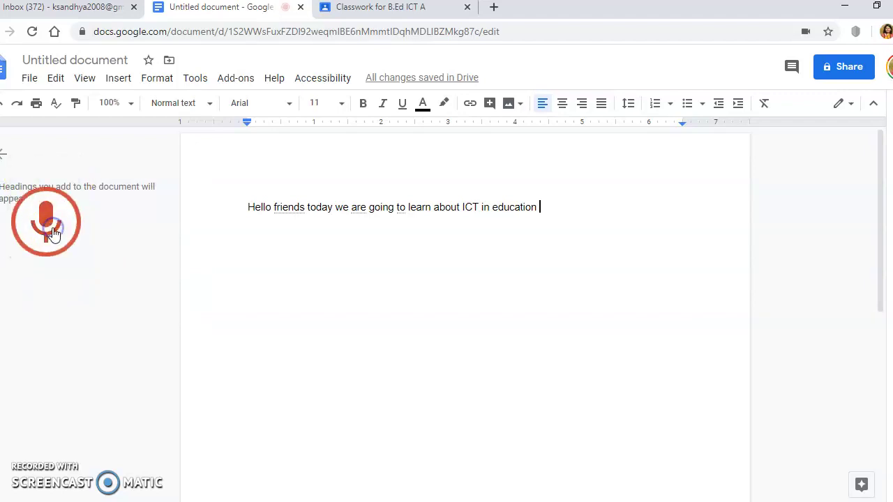
click(416, 333)
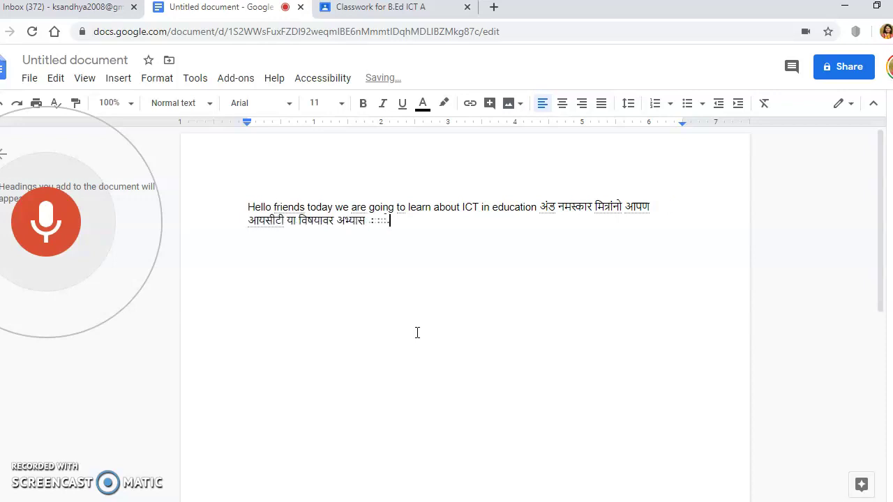
click(46, 222)
click(410, 283)
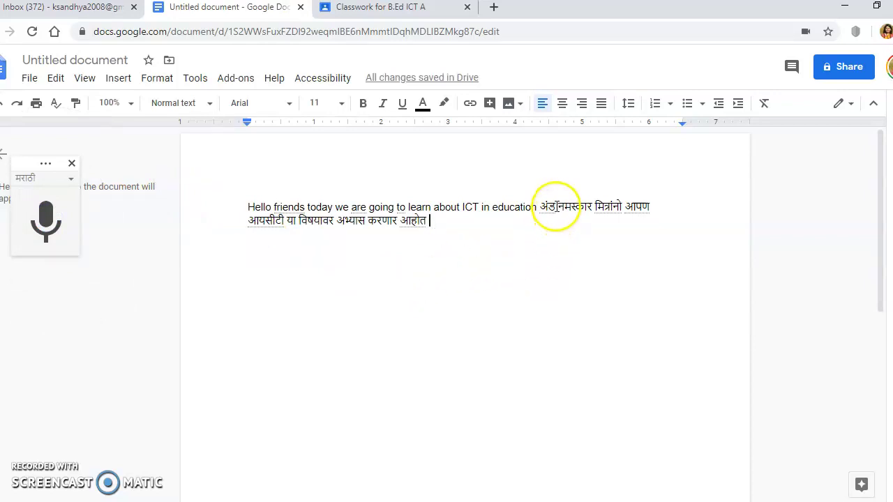
Delete the stray word "अंड" and move the Marathi sentence below the English one with a blank line between them
click(553, 208)
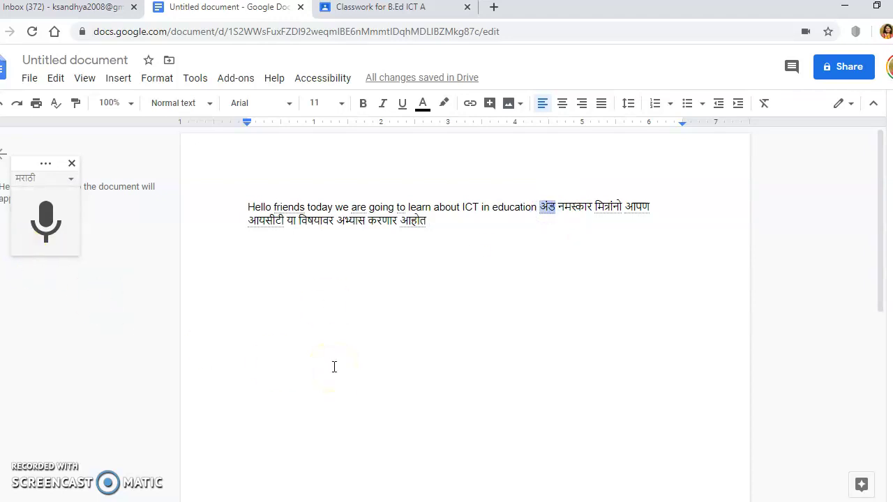
key(BackSpace)
key(Return)
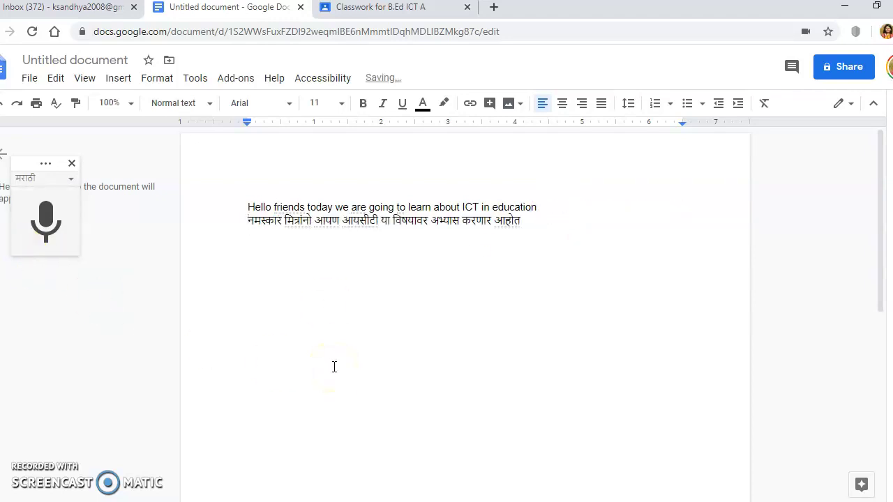
key(Return)
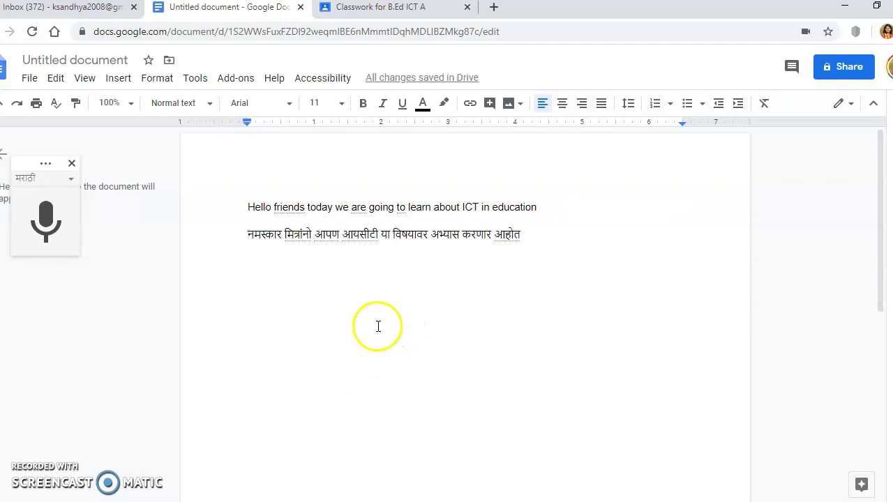
Look through the languages available for voice typing, leaving मराठी selected
click(69, 183)
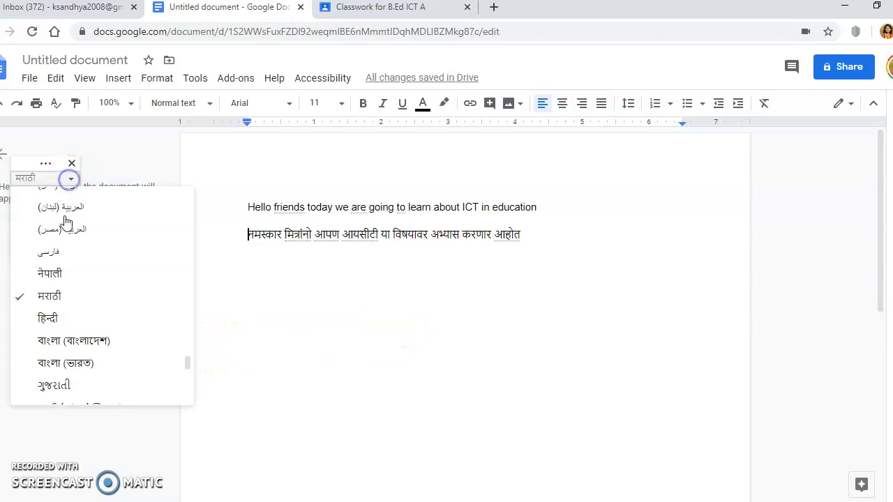
scroll(77, 279, down, 4)
scroll(84, 291, down, 2)
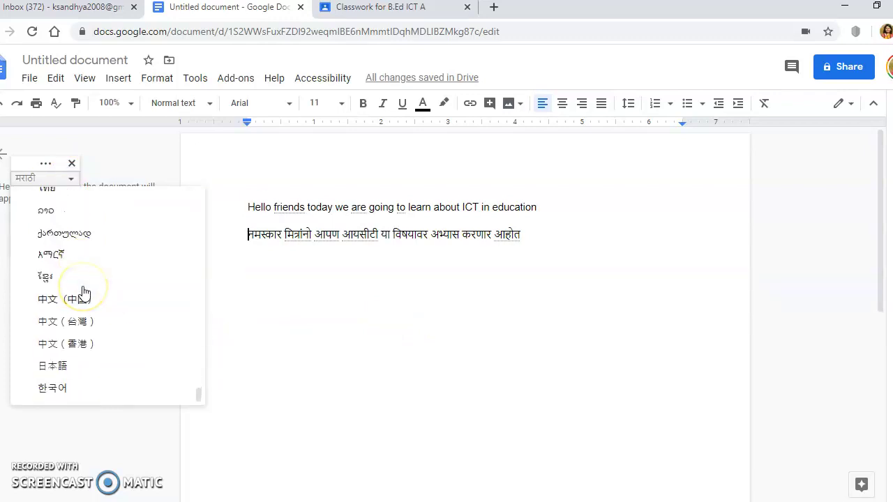
scroll(82, 292, up, 10)
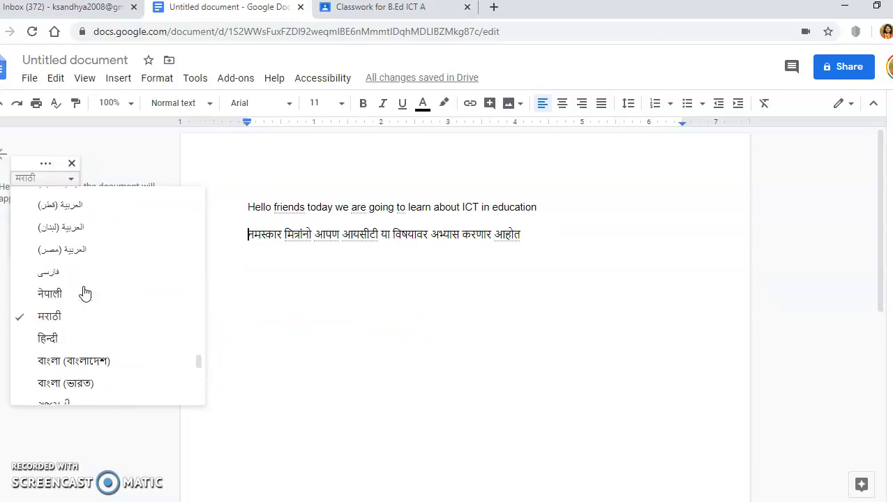
scroll(91, 266, up, 6)
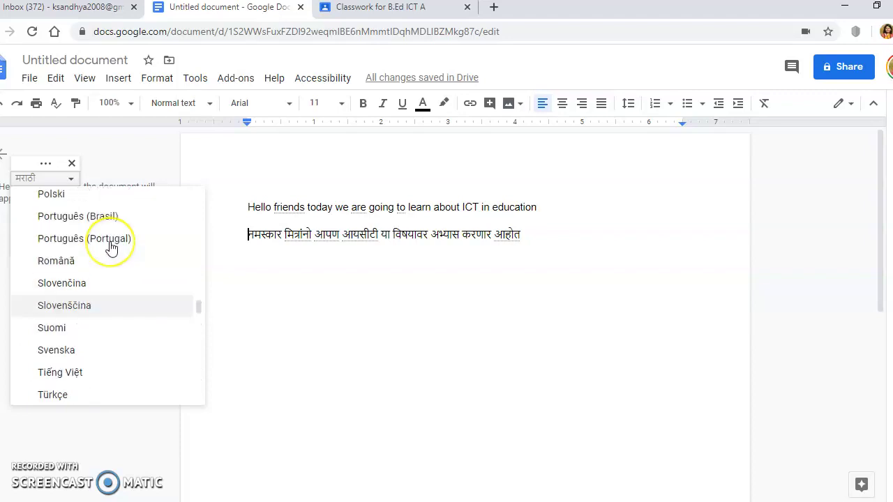
click(403, 300)
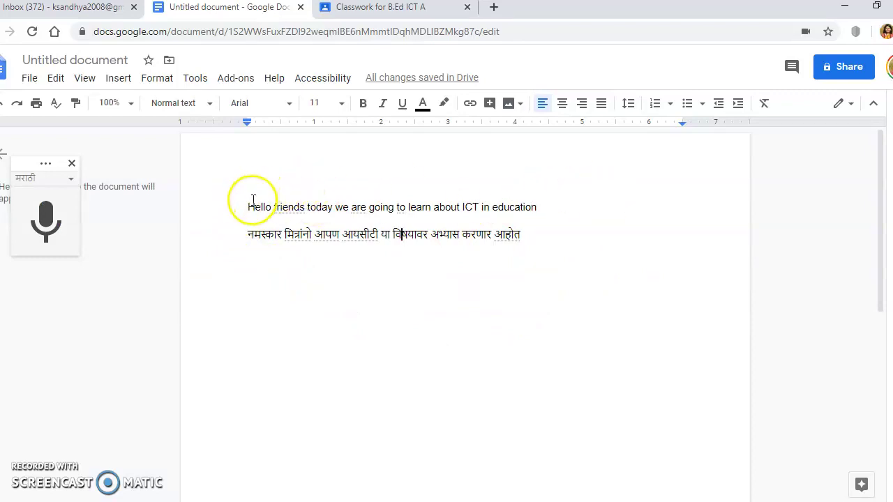
Close voice typing and open the document translation settings
click(190, 81)
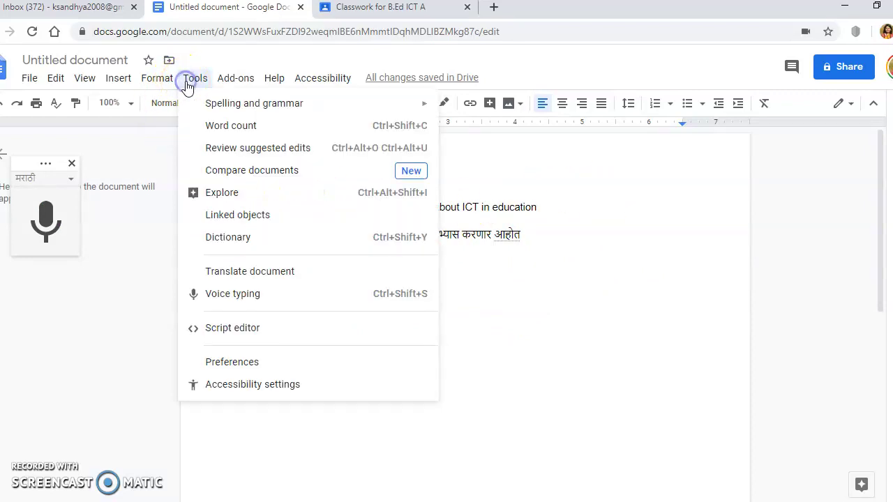
click(71, 163)
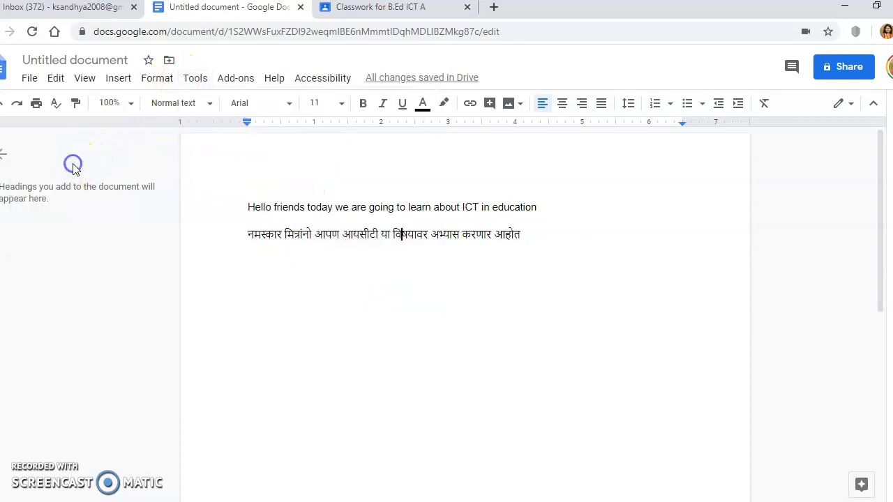
click(191, 83)
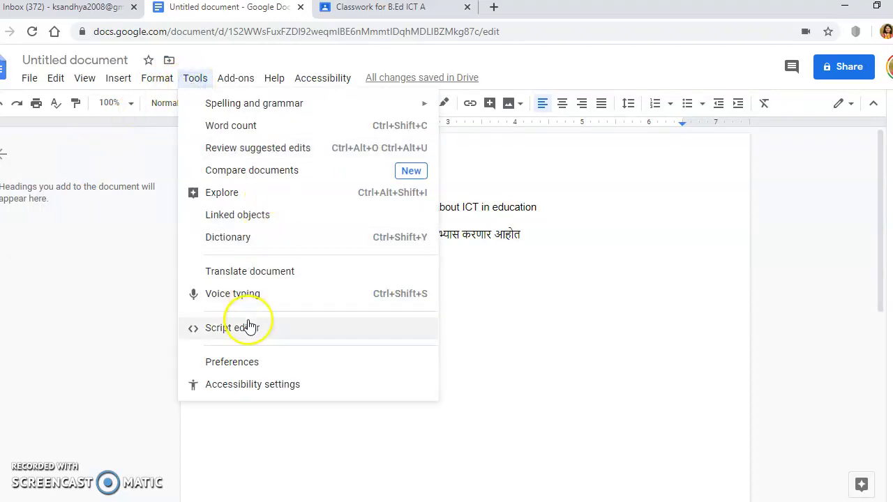
click(247, 276)
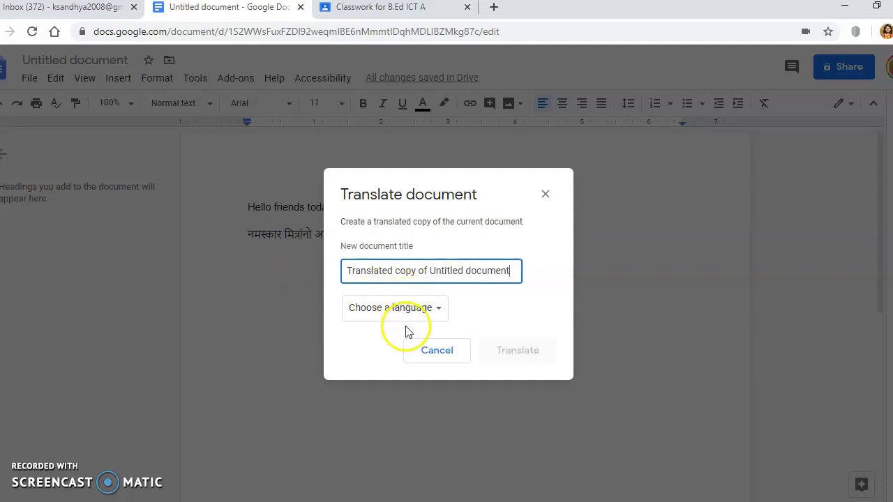
Look through the target languages available for translating the document
click(439, 308)
scroll(431, 397, down, 10)
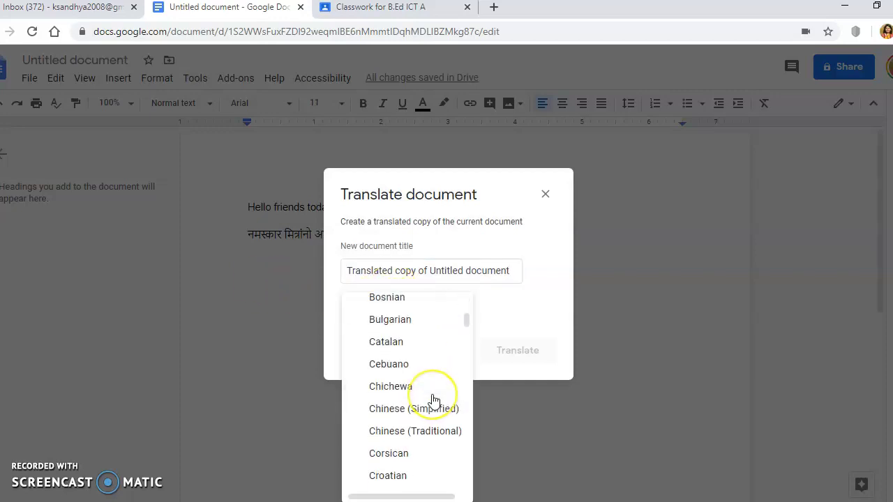
scroll(432, 401, down, 10)
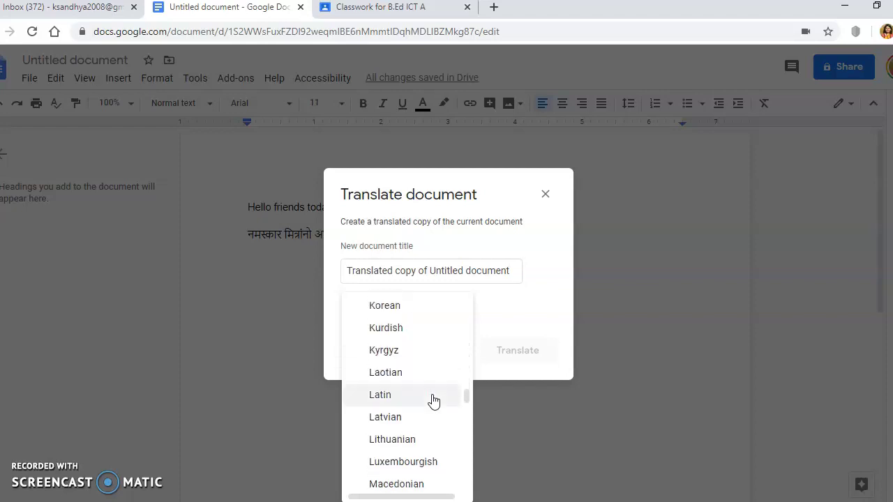
scroll(433, 401, up, 3)
scroll(433, 401, up, 2)
scroll(433, 402, up, 1)
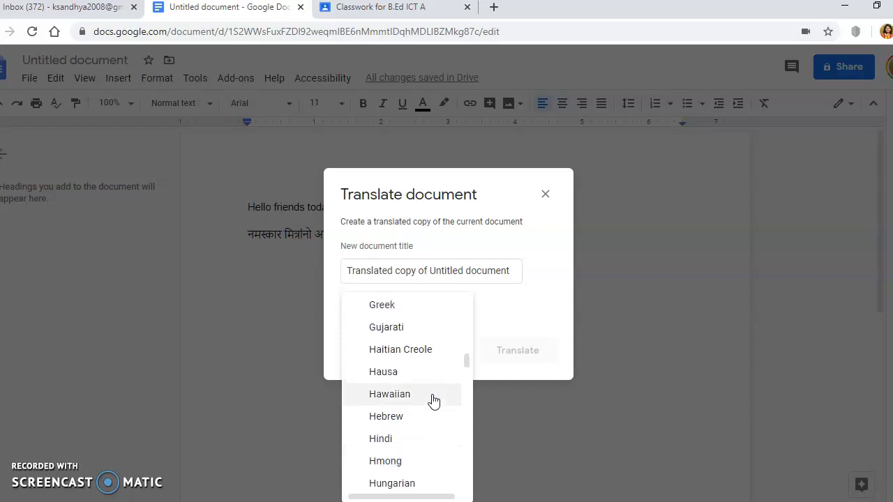
scroll(432, 401, up, 1)
scroll(433, 402, down, 12)
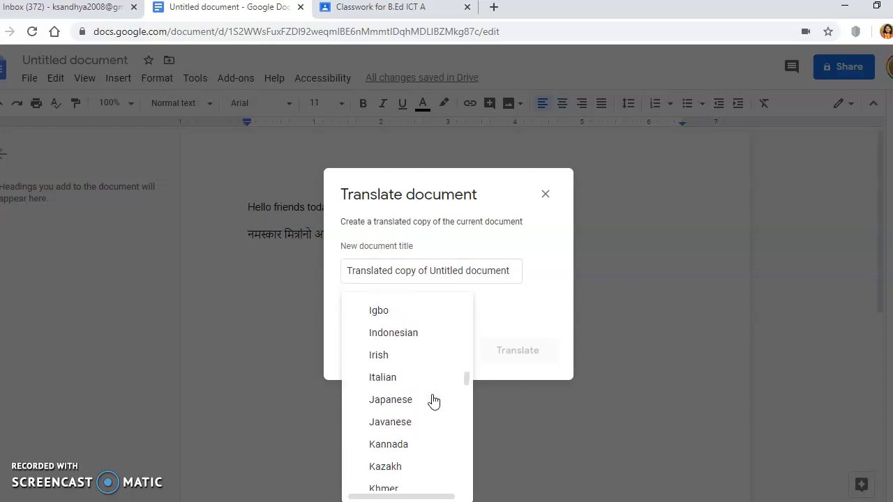
scroll(432, 402, down, 8)
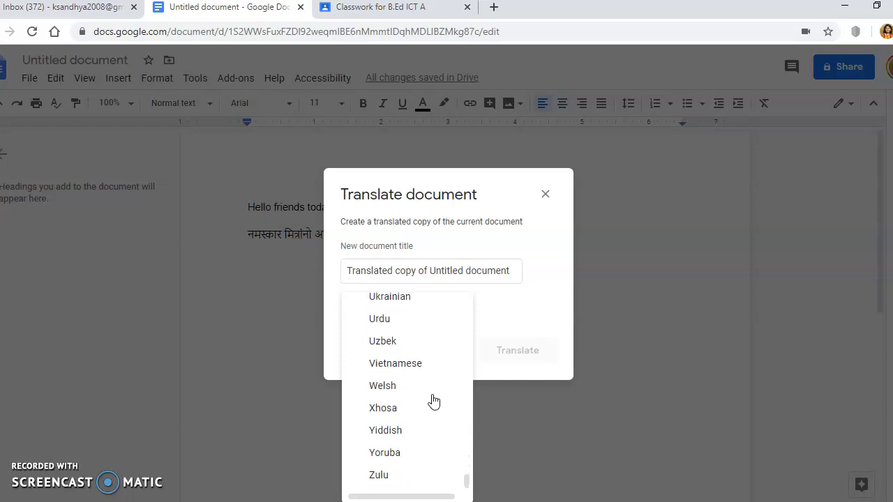
click(56, 476)
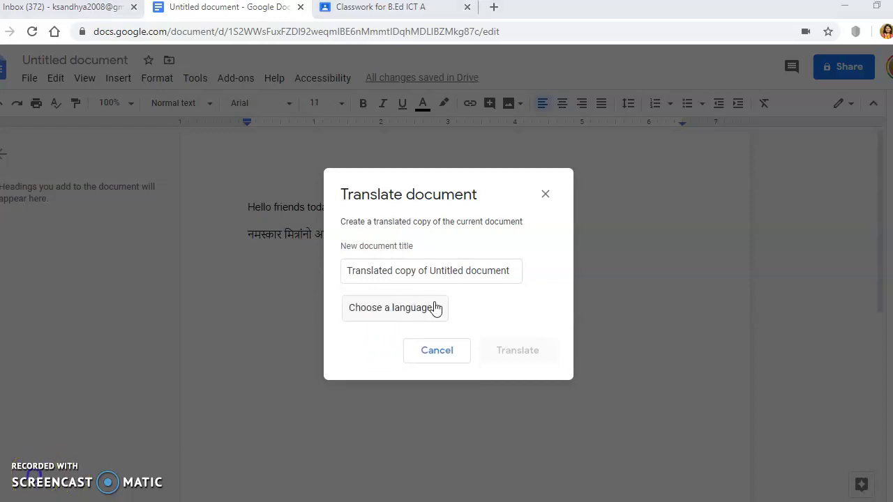
Create a Hindi translation of the document titled "Translated copy of Untitled document"
click(429, 307)
scroll(428, 354, down, 2)
scroll(427, 354, down, 6)
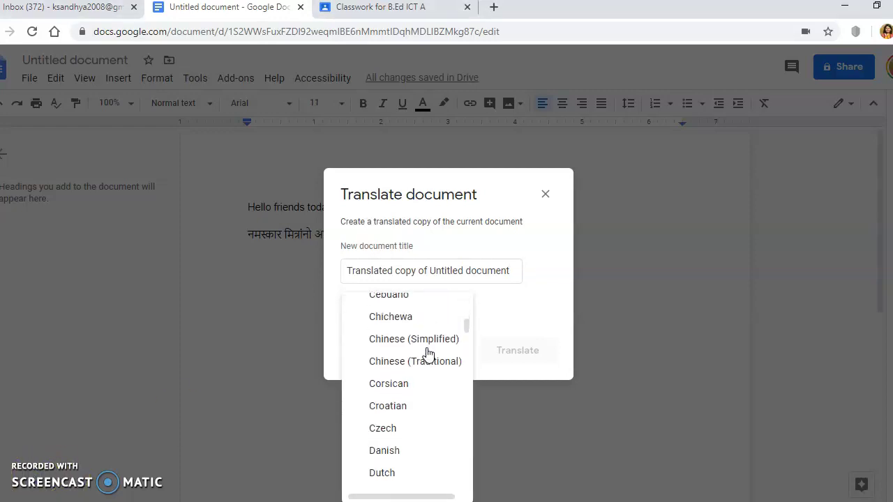
scroll(428, 355, down, 2)
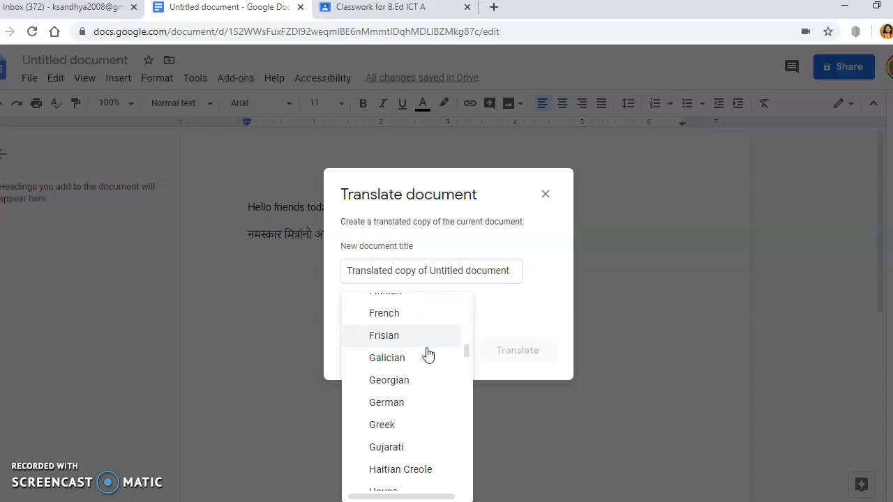
click(400, 436)
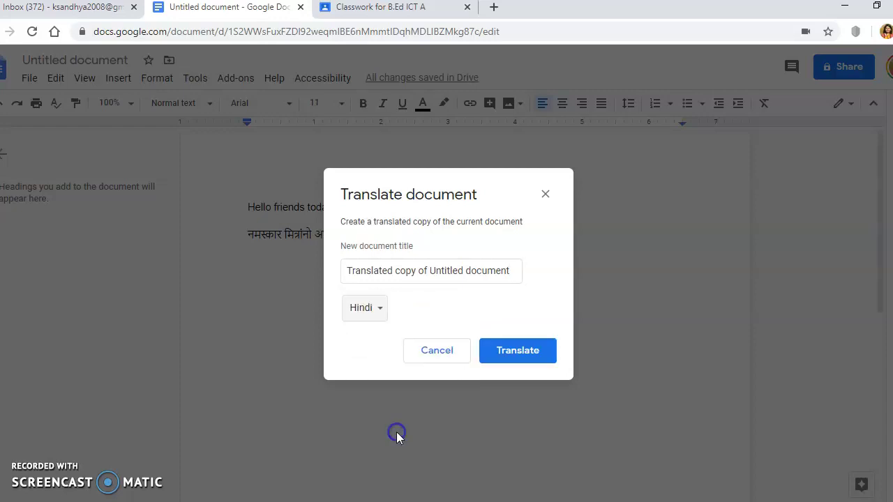
click(538, 357)
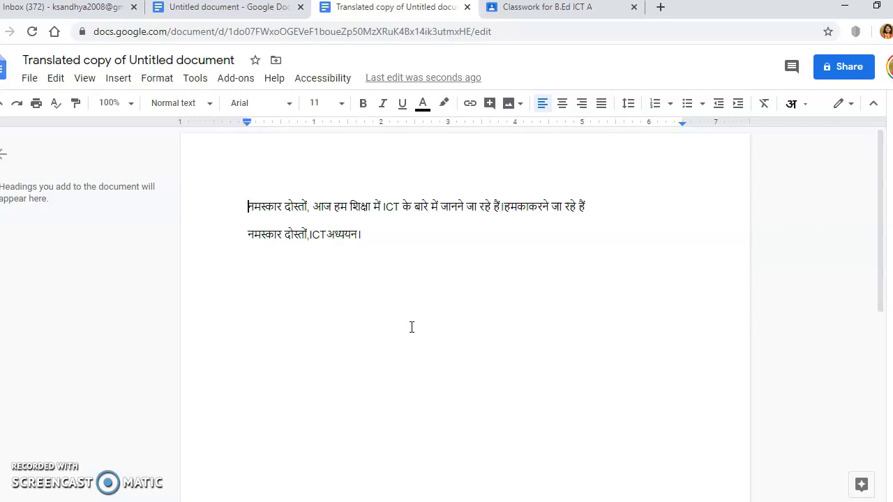
Examine the sharing options of the translated copy, then return to the original document
click(236, 199)
click(850, 69)
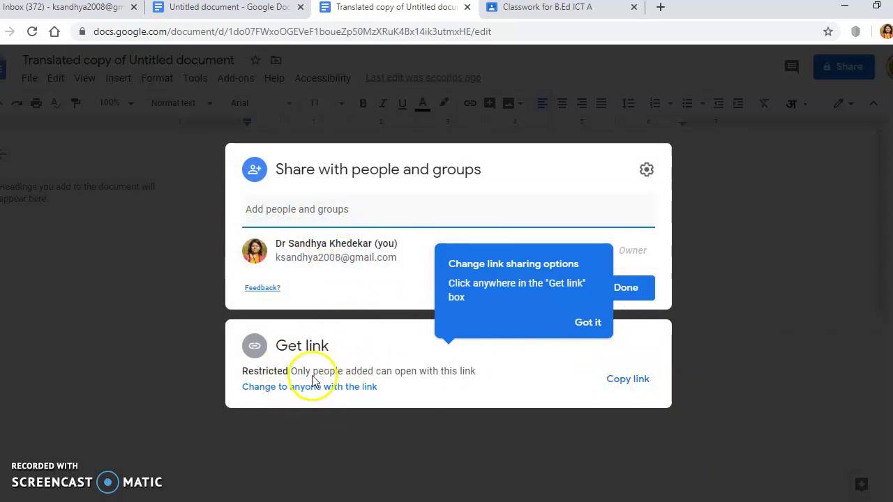
click(72, 127)
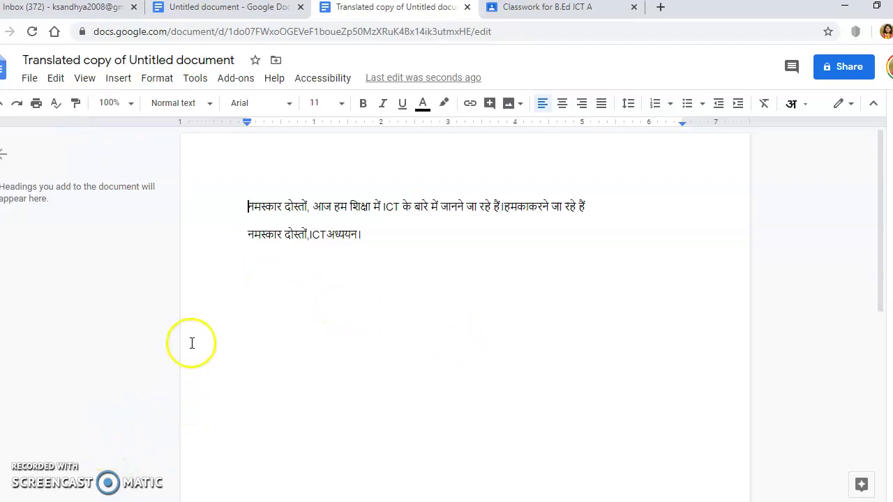
click(213, 9)
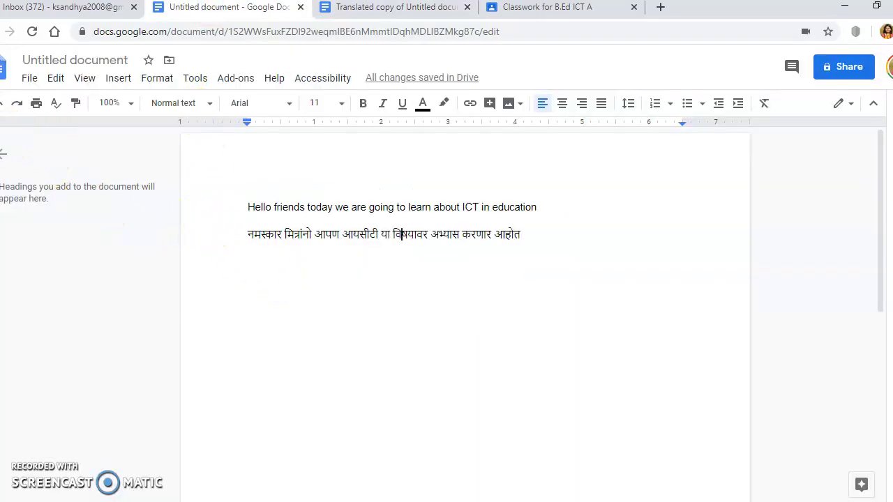
Leave the document, switch to Google Forms and create a blank form
click(6, 70)
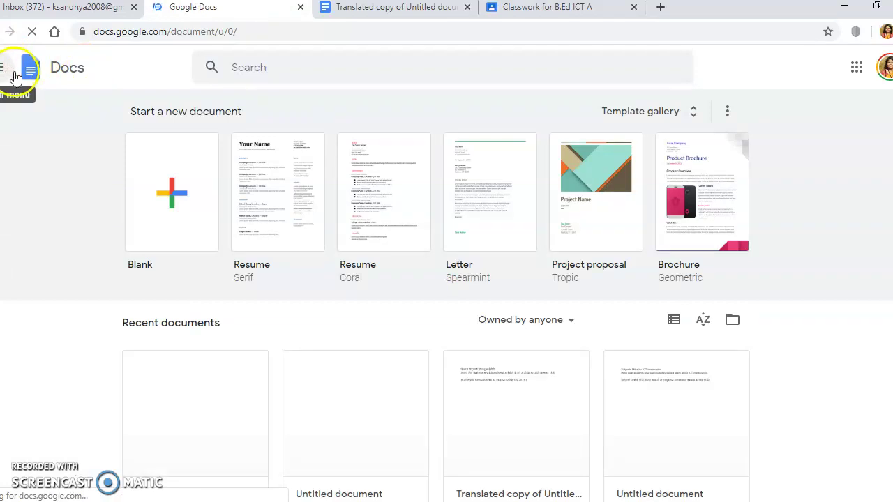
click(21, 79)
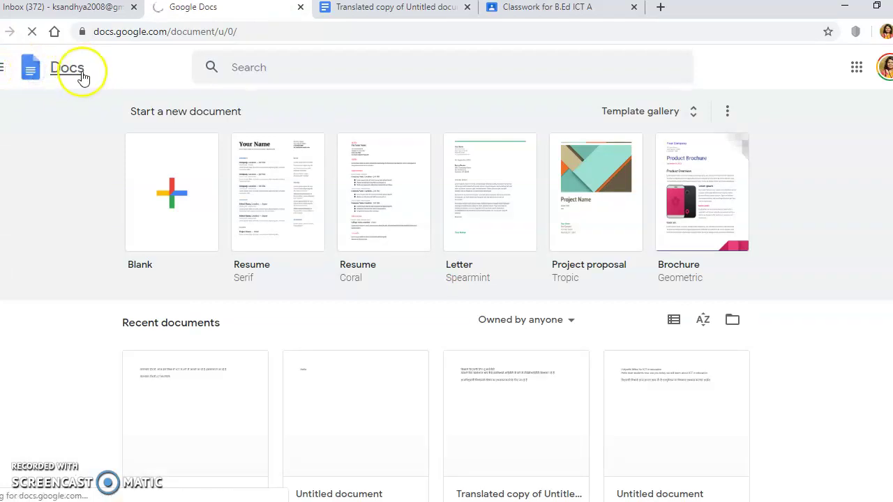
click(3, 67)
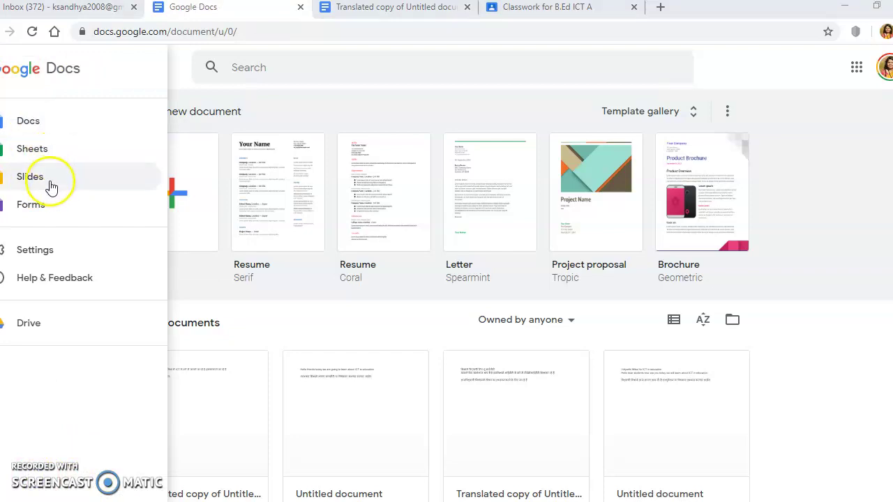
click(17, 205)
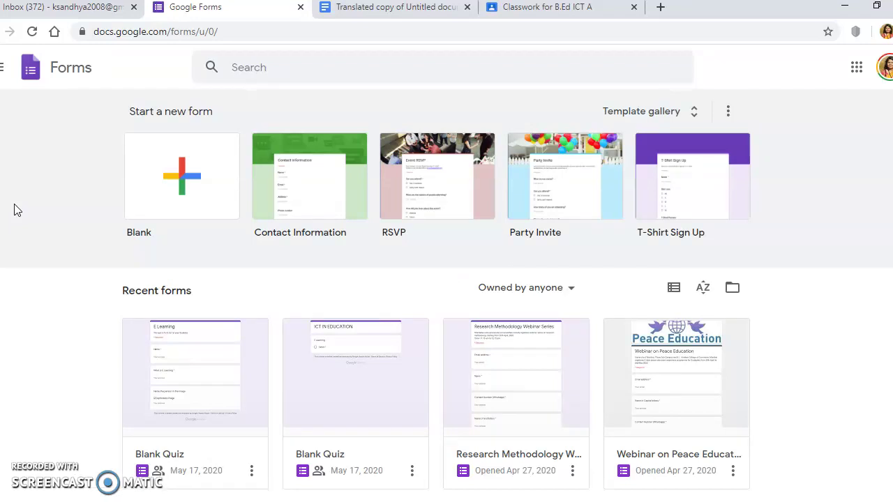
click(181, 164)
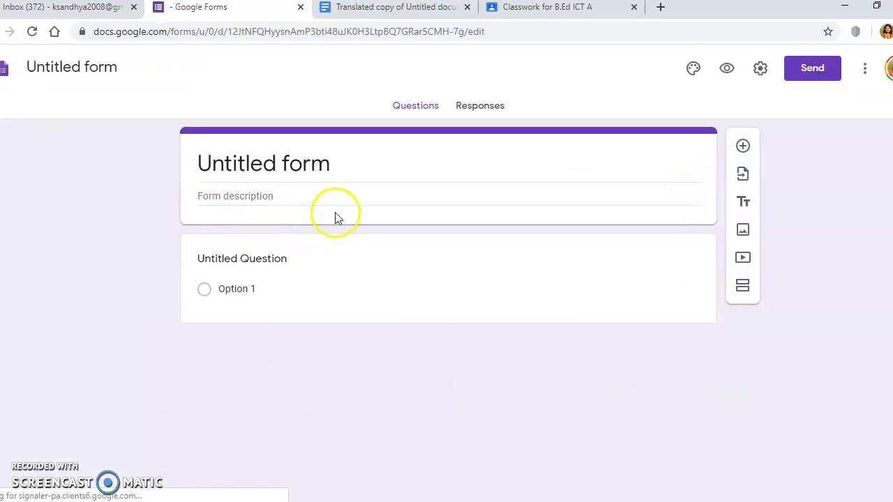
Title the form "ICT" and enter the description "This is for BEd Students"
click(279, 165)
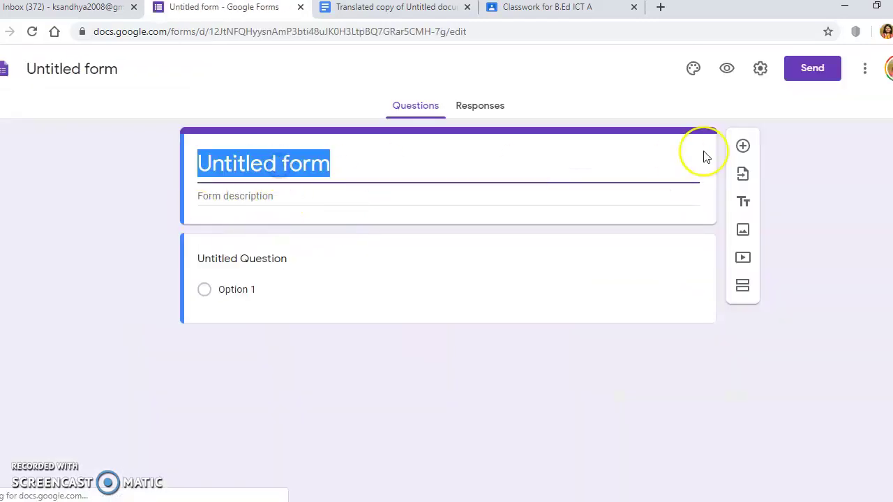
key(BackSpace)
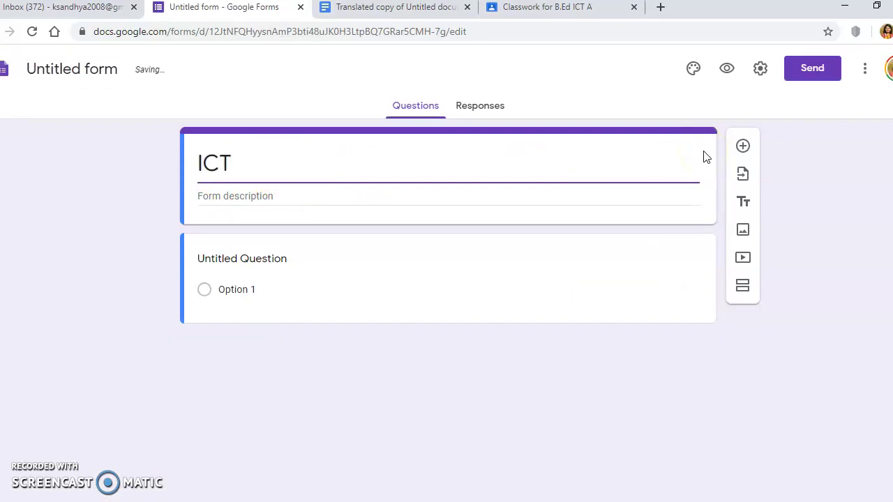
click(281, 195)
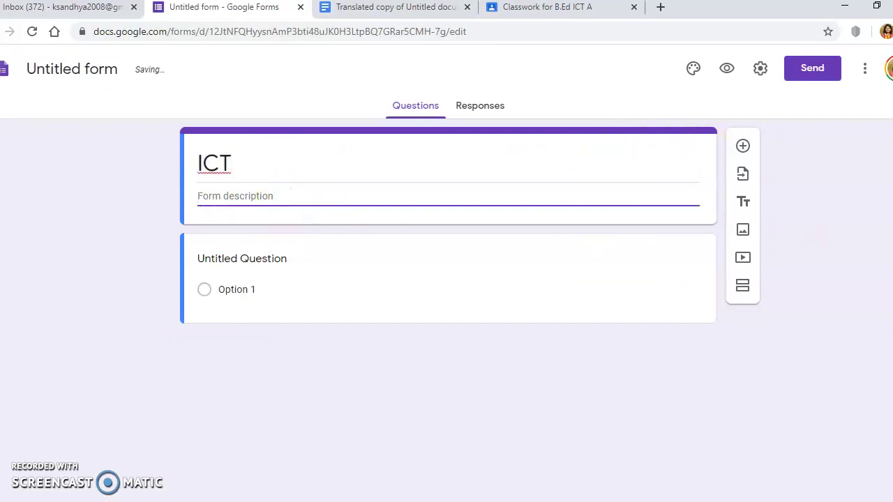
text(a)
key(BackSpace)
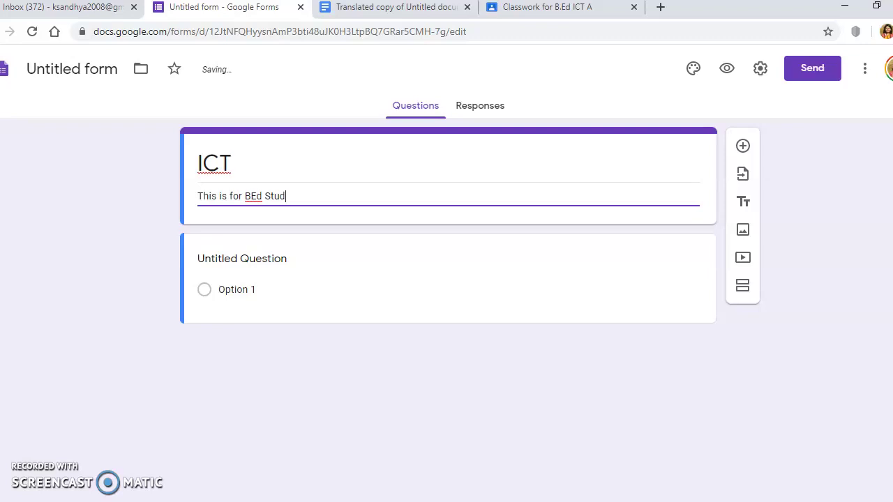
Make the first question "What is E Learning" a required question of the Short answer type
click(253, 266)
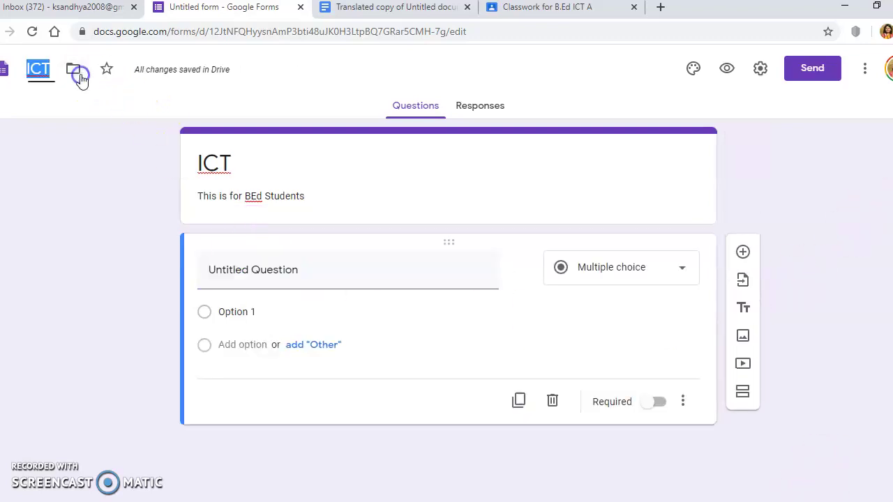
click(254, 281)
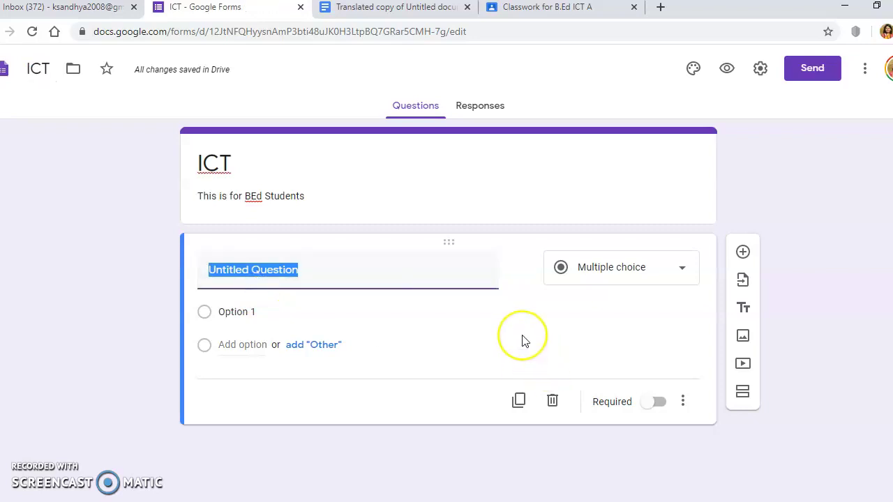
text(What is E Learning)
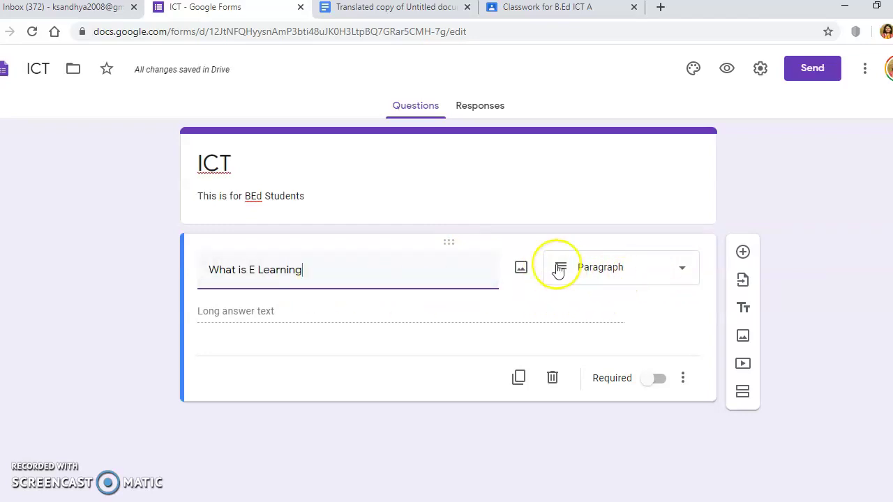
click(682, 270)
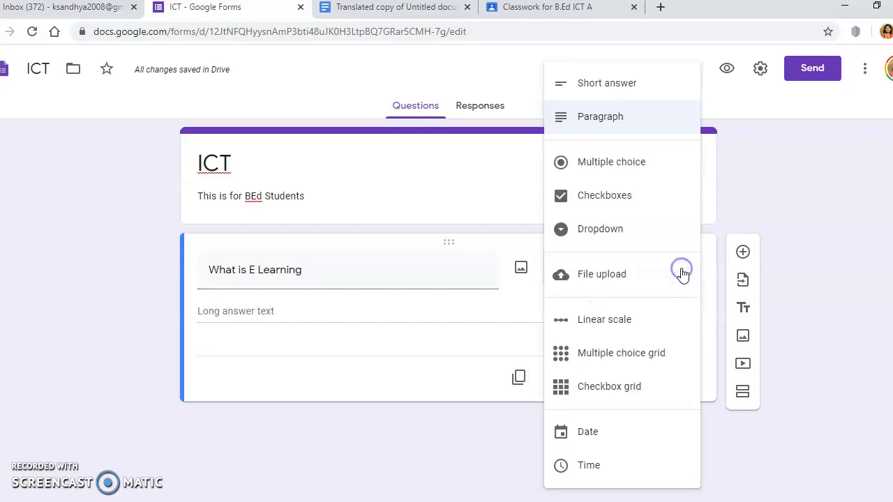
click(646, 87)
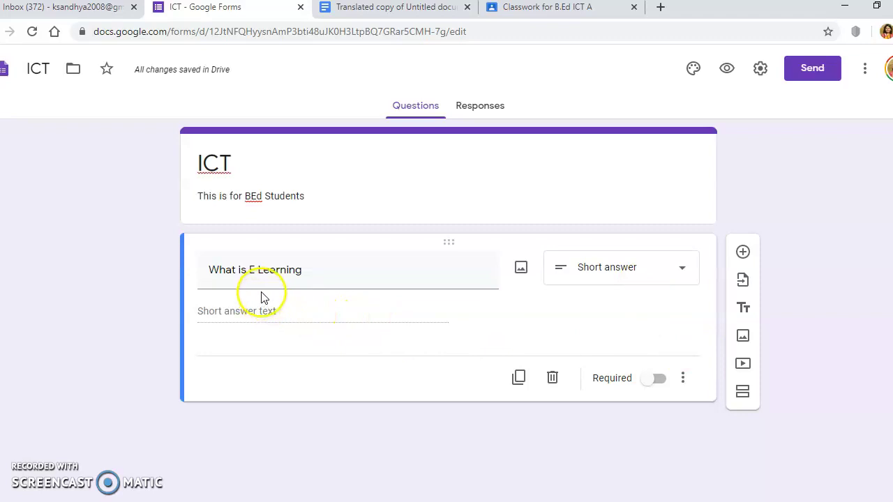
click(661, 379)
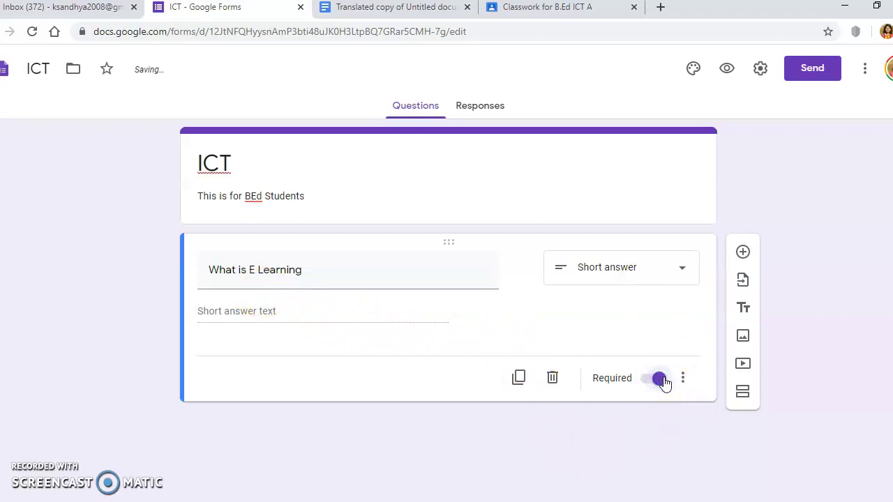
Add a second question and insert the Einstein picture from the computer's Pictures folder into it
click(743, 252)
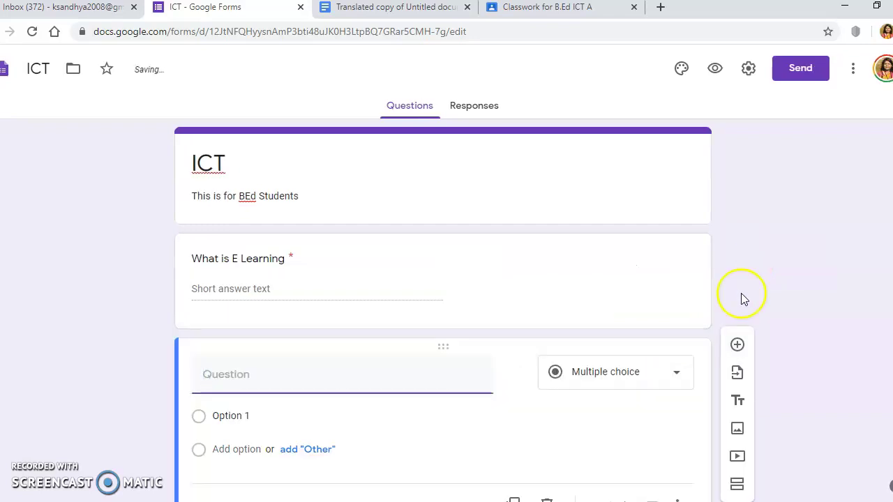
scroll(757, 359, down, 1)
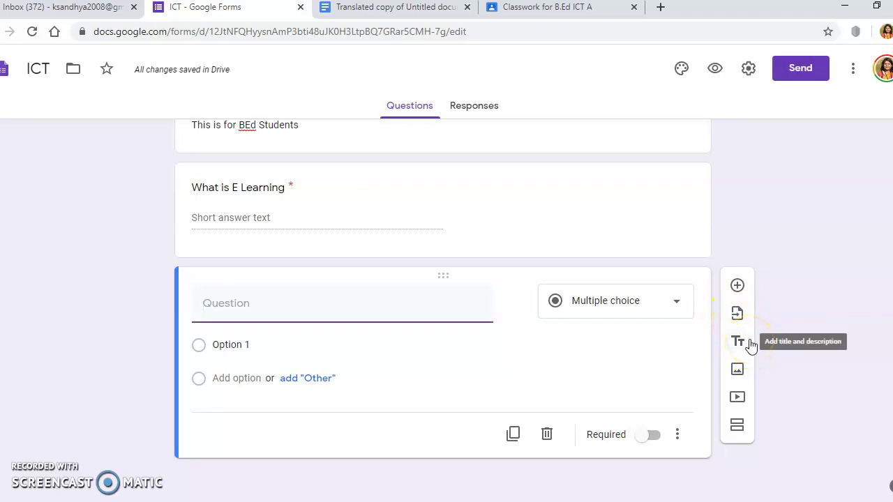
click(746, 377)
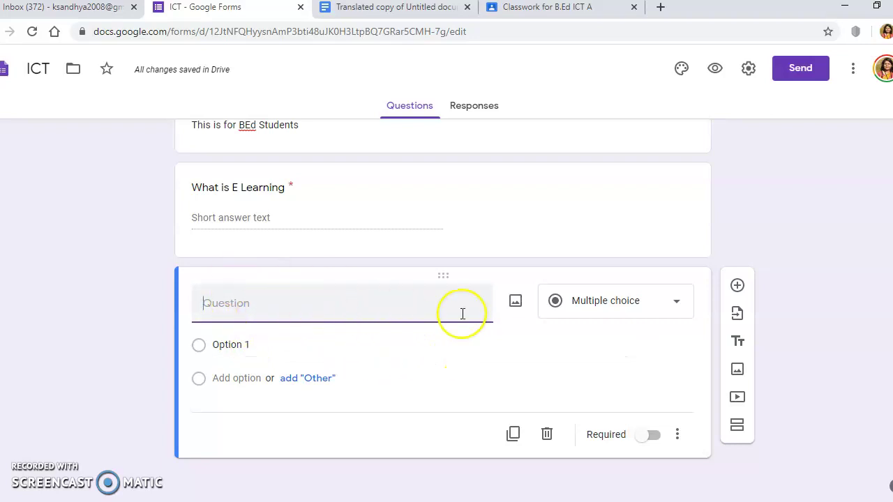
click(515, 304)
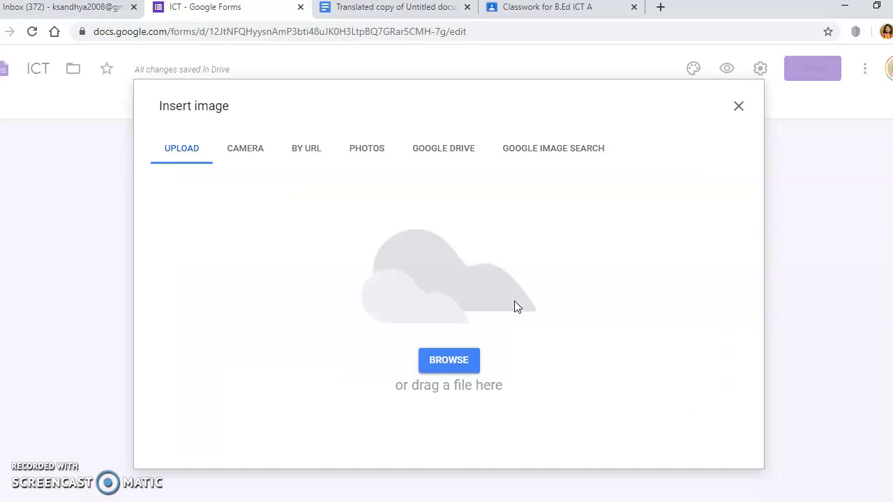
click(453, 362)
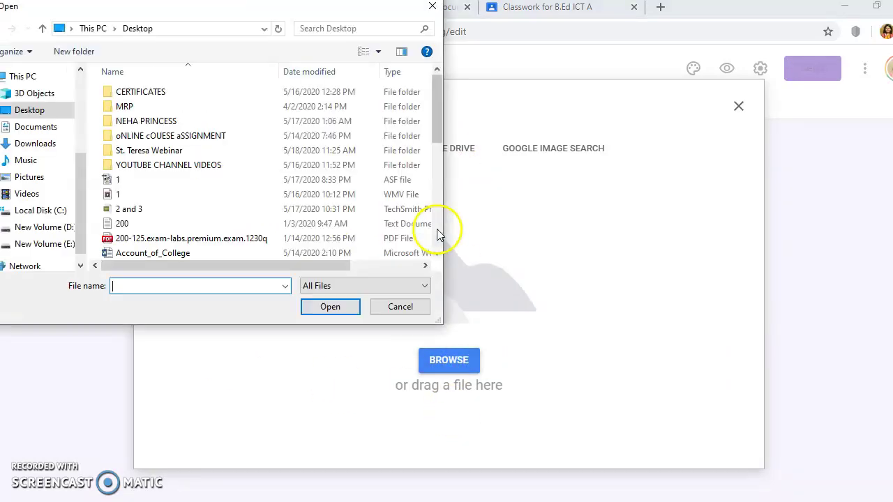
click(30, 177)
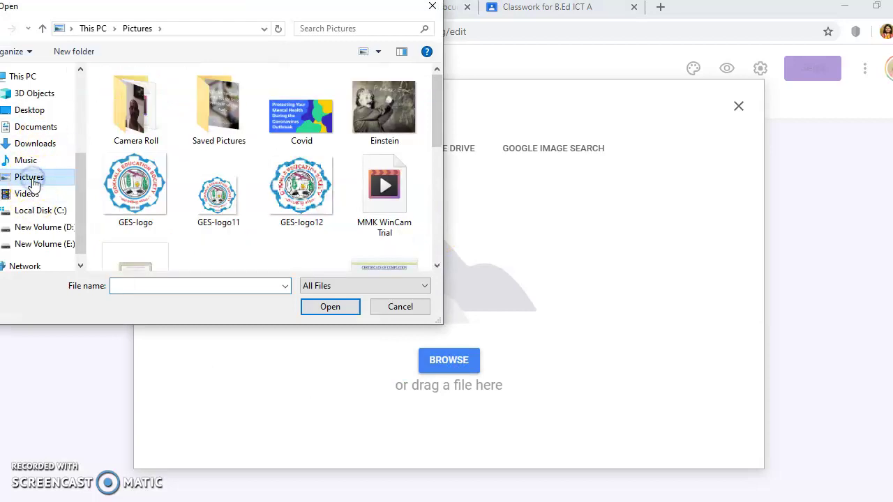
click(390, 139)
click(324, 310)
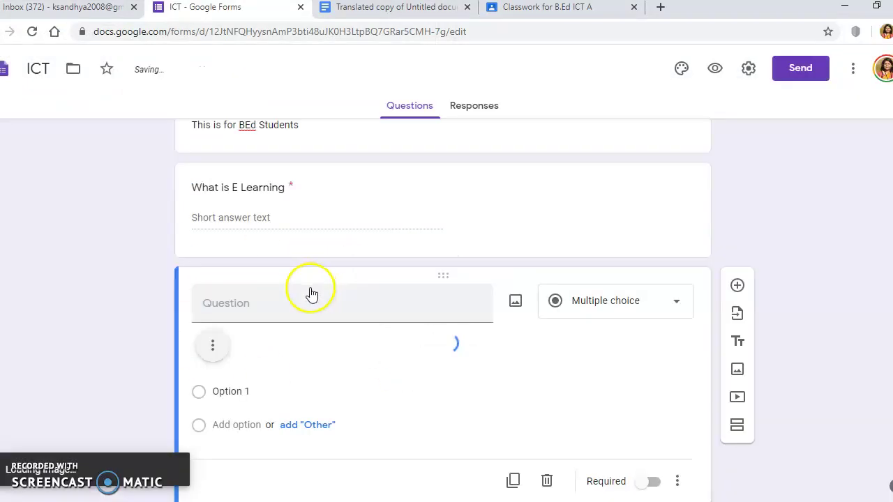
Shrink the Einstein picture proportionally to less than a third of its inserted width
scroll(424, 346, down, 5)
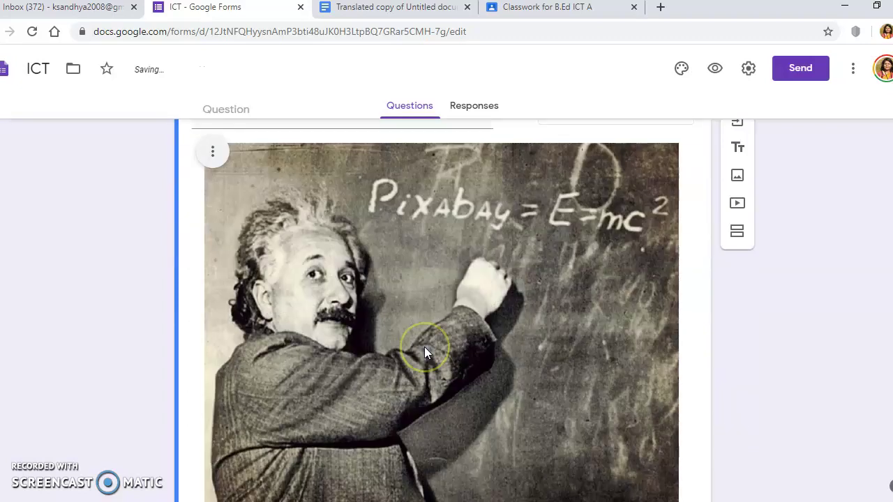
click(663, 277)
drag(677, 300, 361, 167)
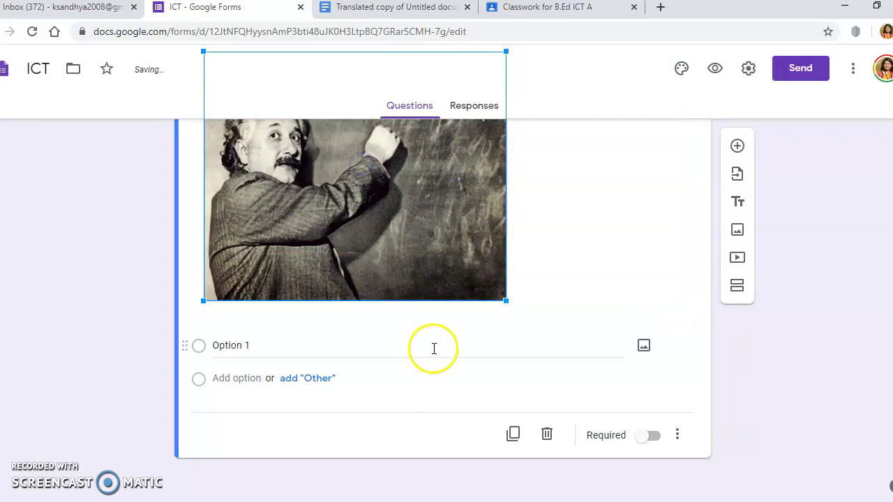
scroll(460, 401, up, 3)
scroll(487, 418, down, 2)
drag(507, 369, 313, 240)
Enter "Name the Person" as the picture question's text, set its type to Short answer and review the other available question types
scroll(401, 335, up, 3)
click(273, 375)
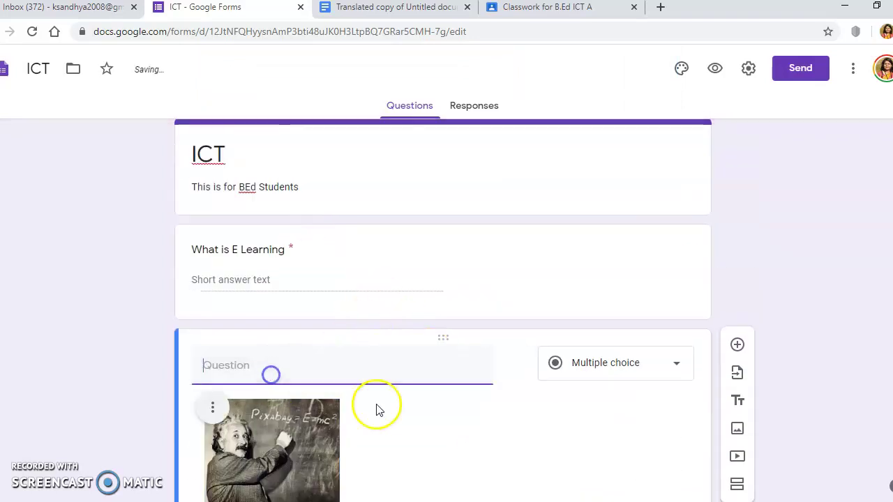
scroll(544, 432, down, 2)
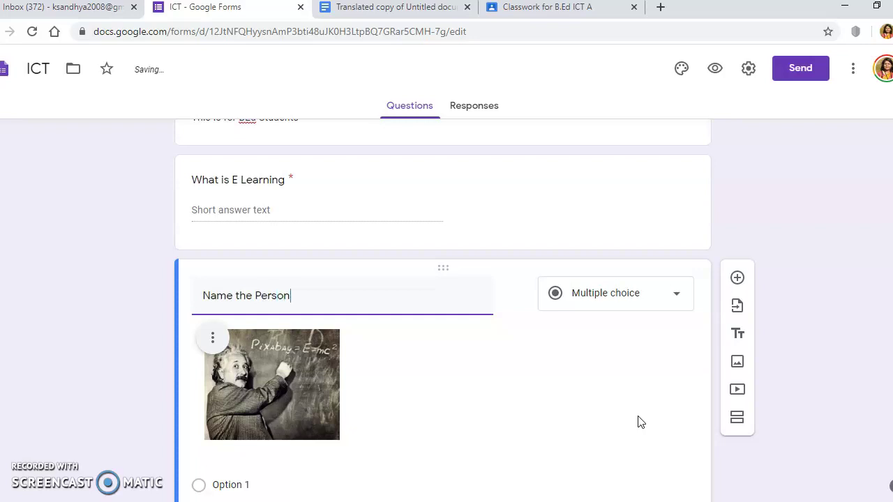
click(632, 401)
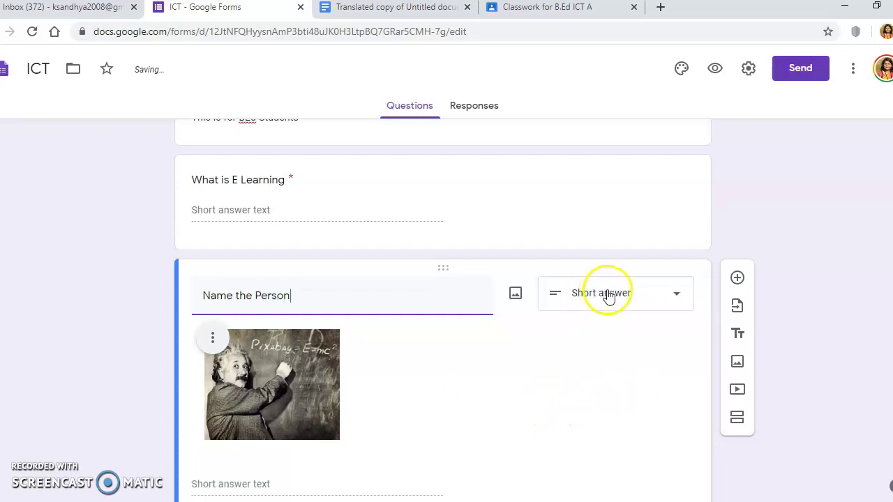
click(682, 294)
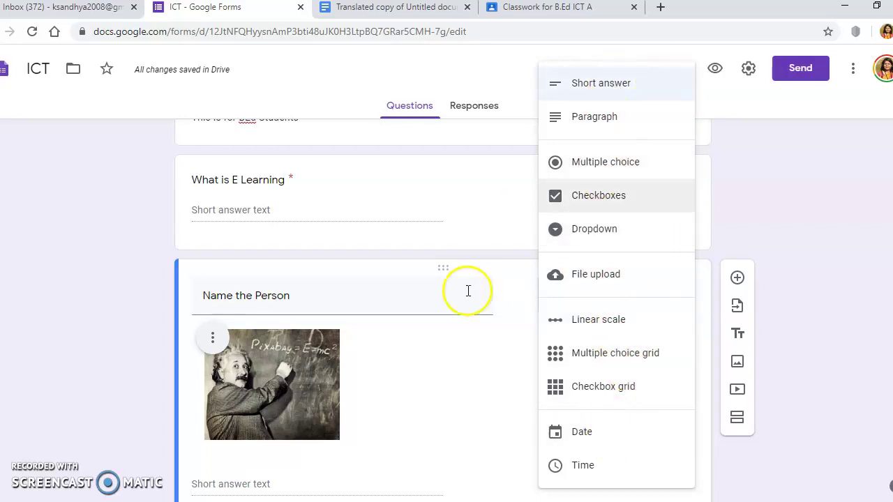
click(451, 383)
scroll(598, 385, down, 2)
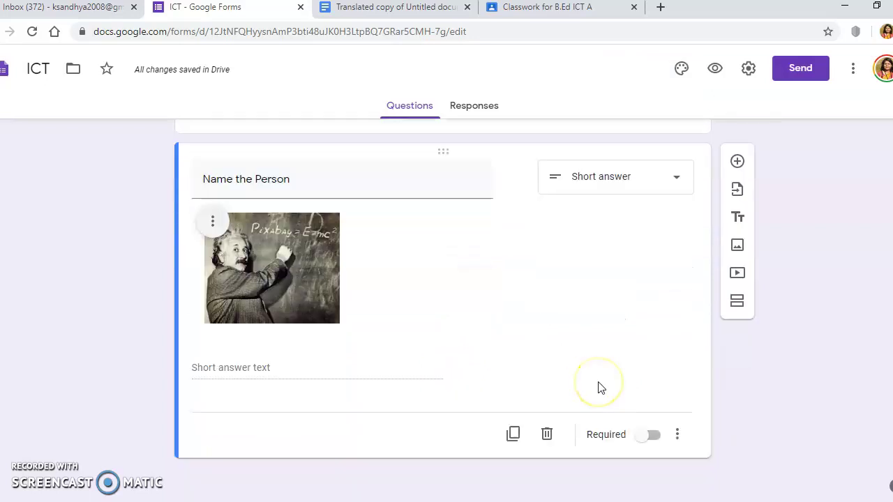